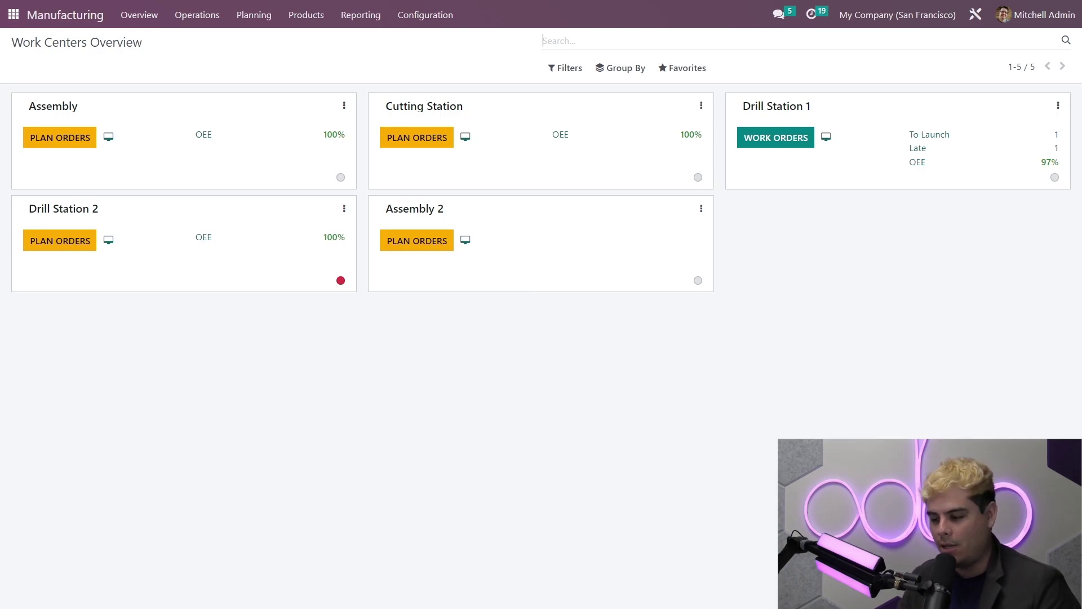
Step: Review the manufacturing settings showing Work Orders, Quality and By-Products enabled
left_click(442, 21)
left_click(431, 42)
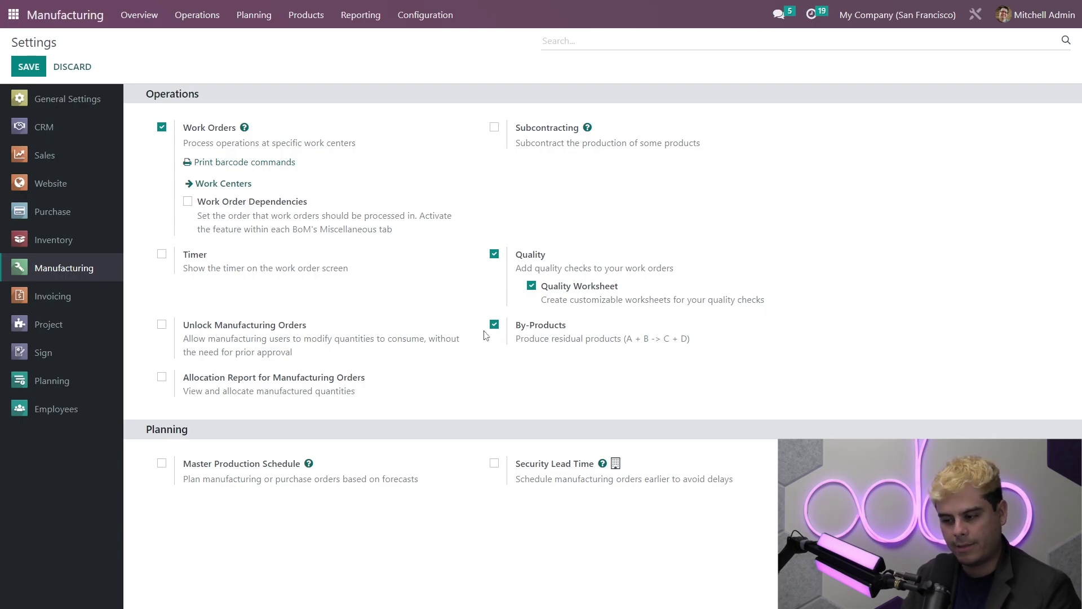
left_click(305, 14)
Step: Review the Small Table Top product's Inventory routes, keeping the Manufacture route on
left_click(316, 42)
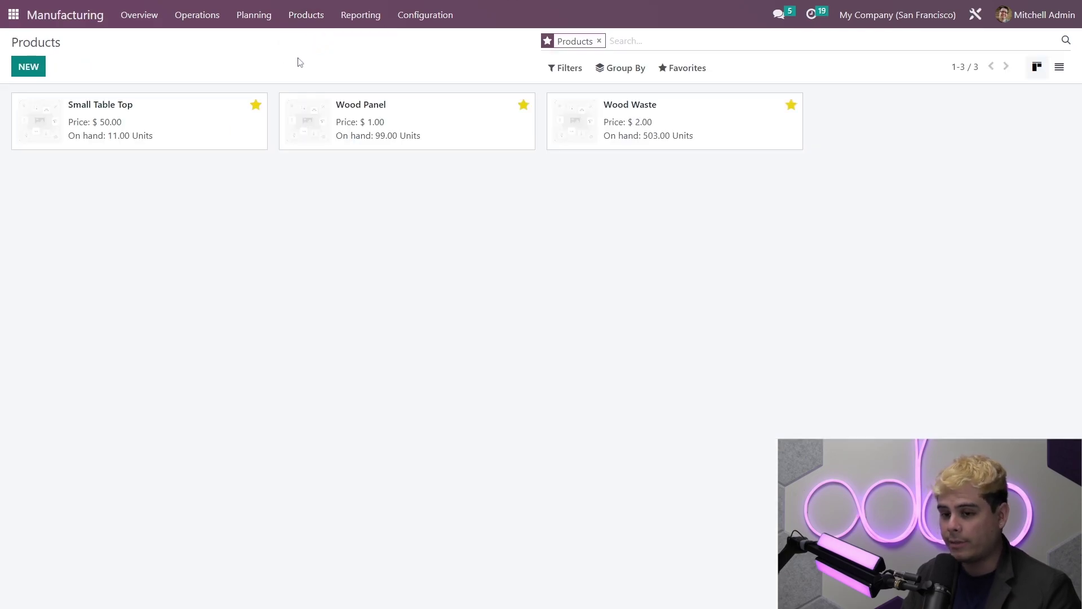
left_click(213, 130)
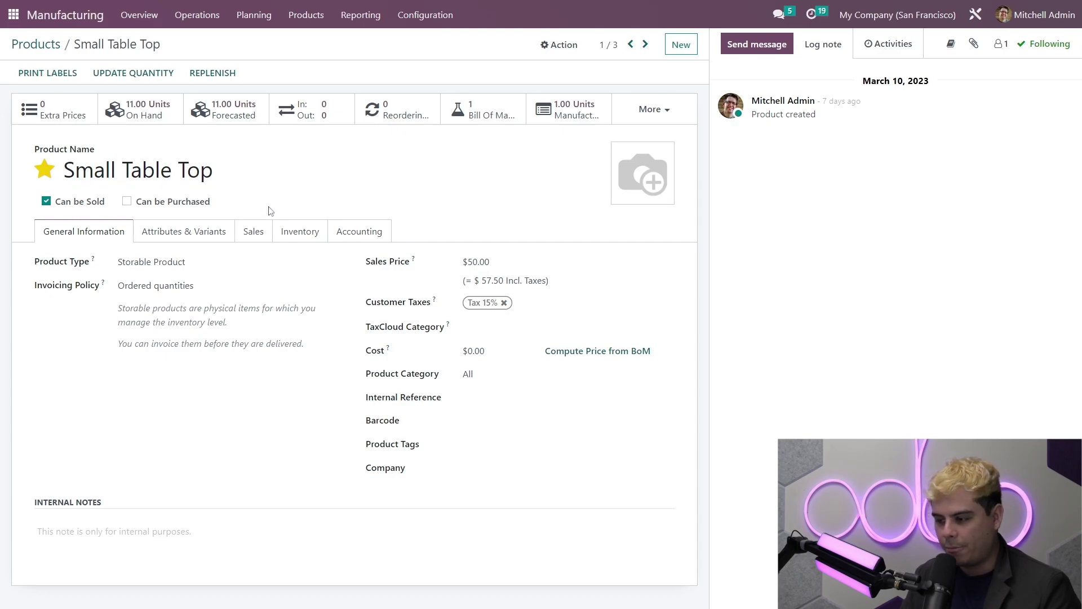
left_click(292, 230)
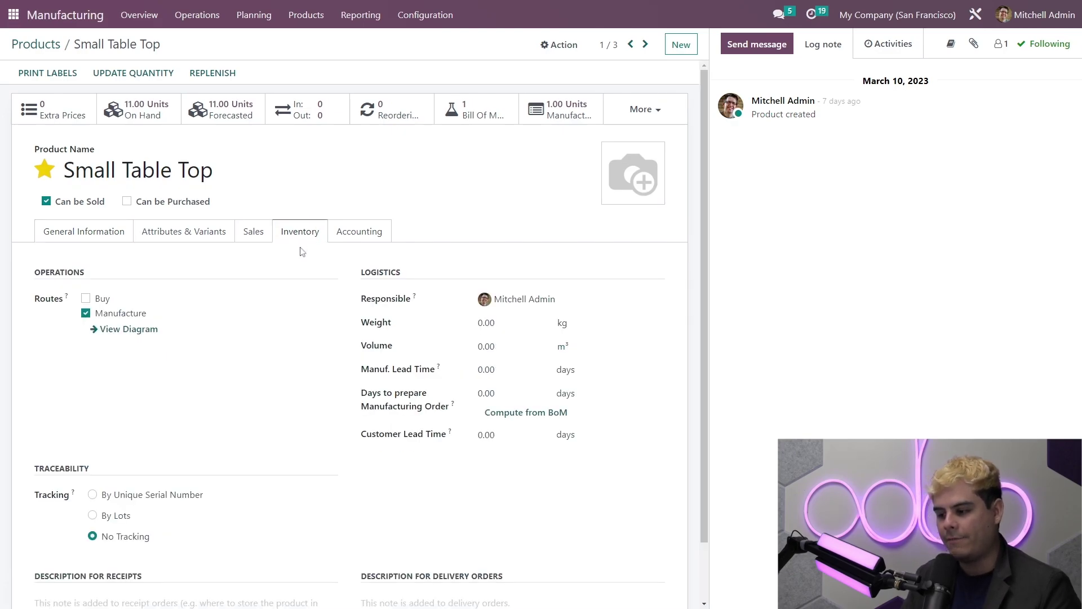
left_click(158, 318)
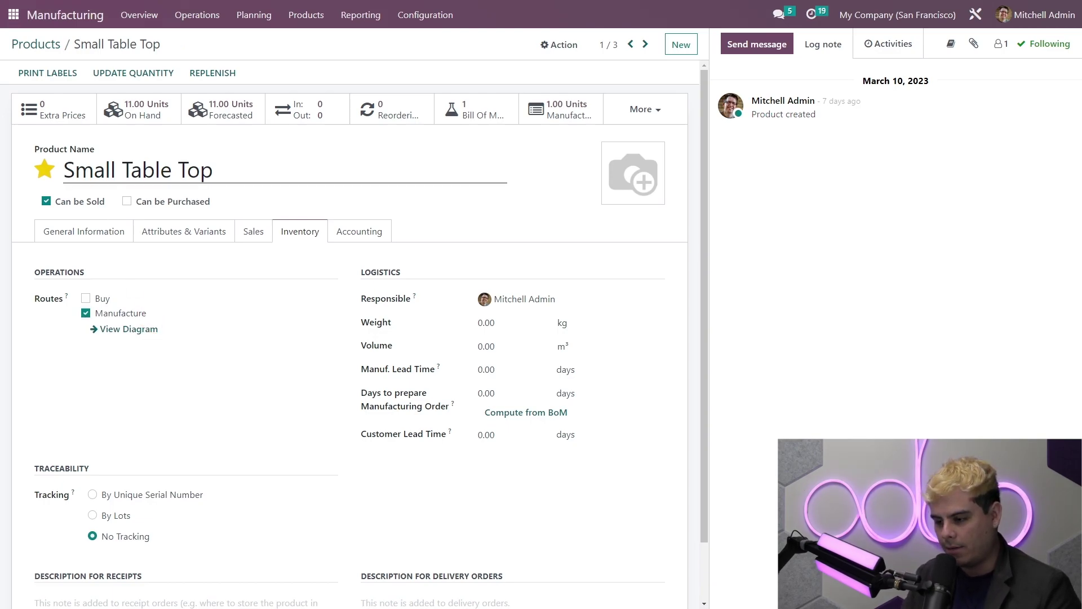
left_click(36, 44)
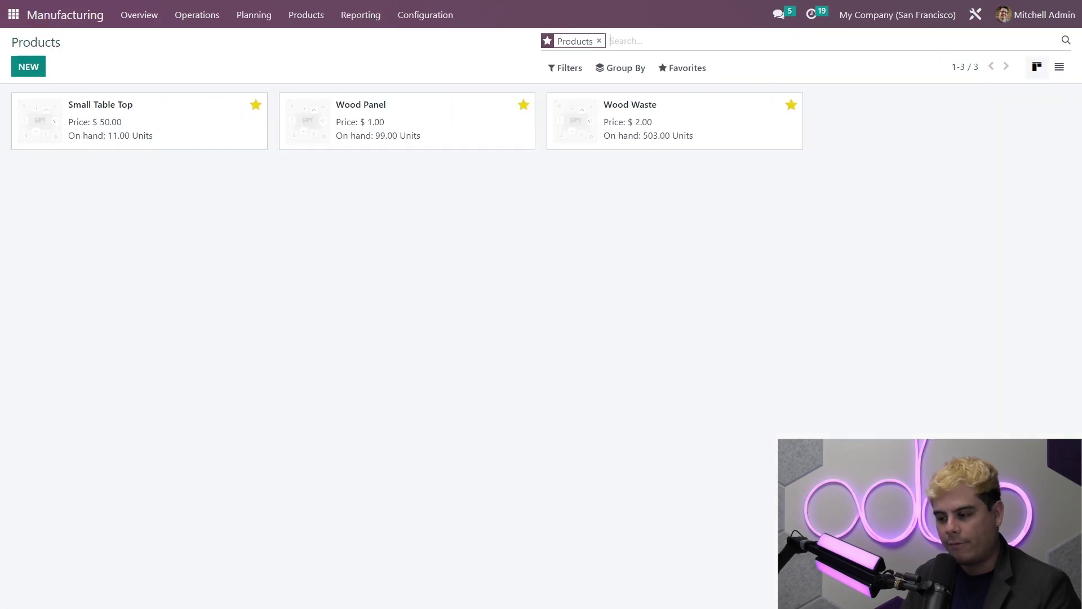
Step: Review Wood Panel's cost on its prices page, then view the Wood Waste product
left_click(433, 123)
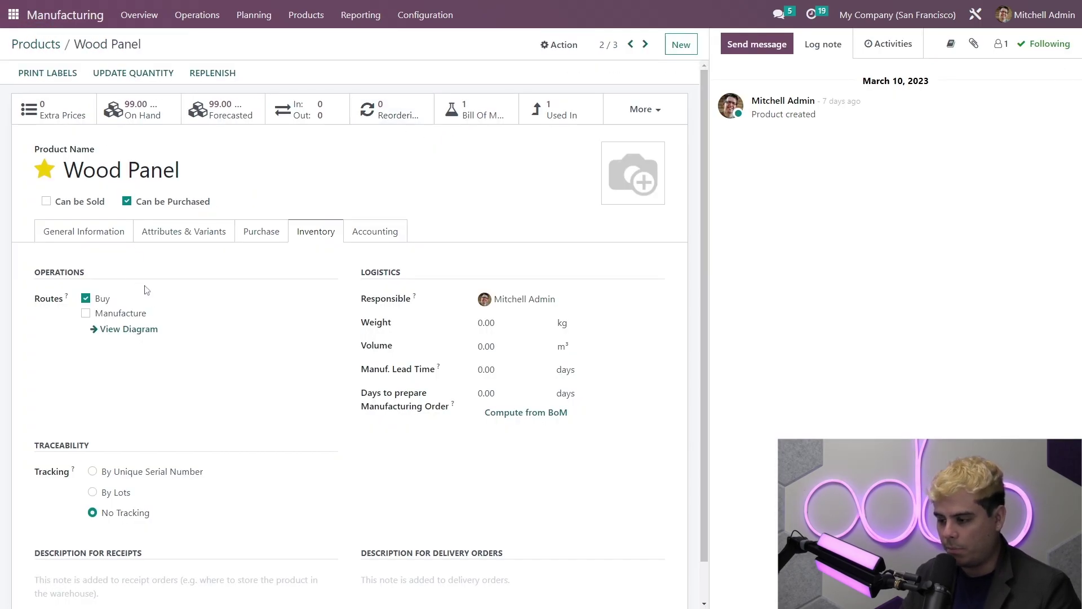
left_click(97, 233)
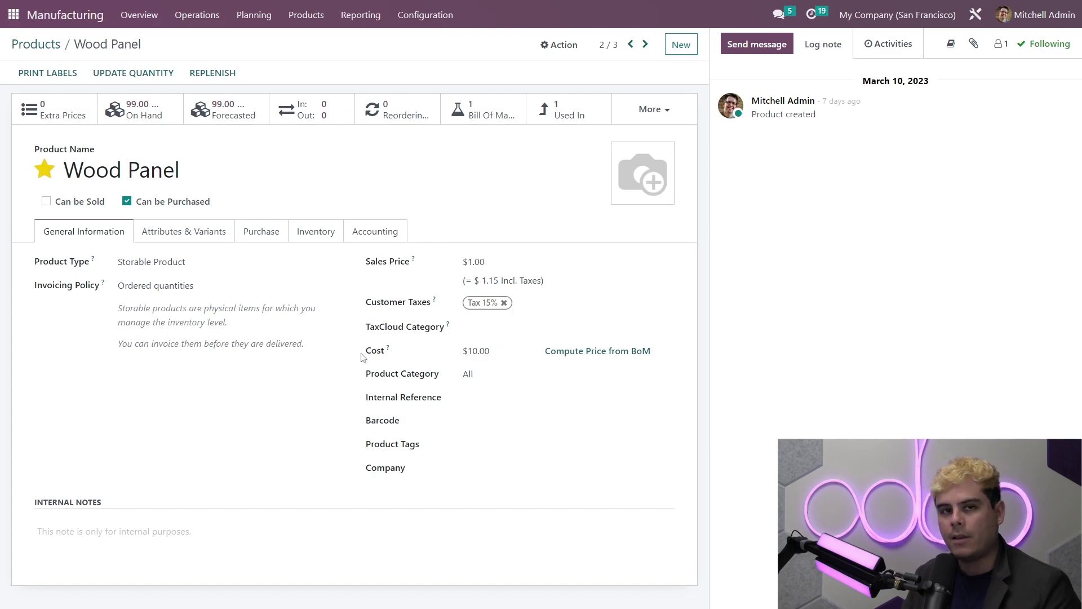
left_click_drag(367, 354, 428, 353)
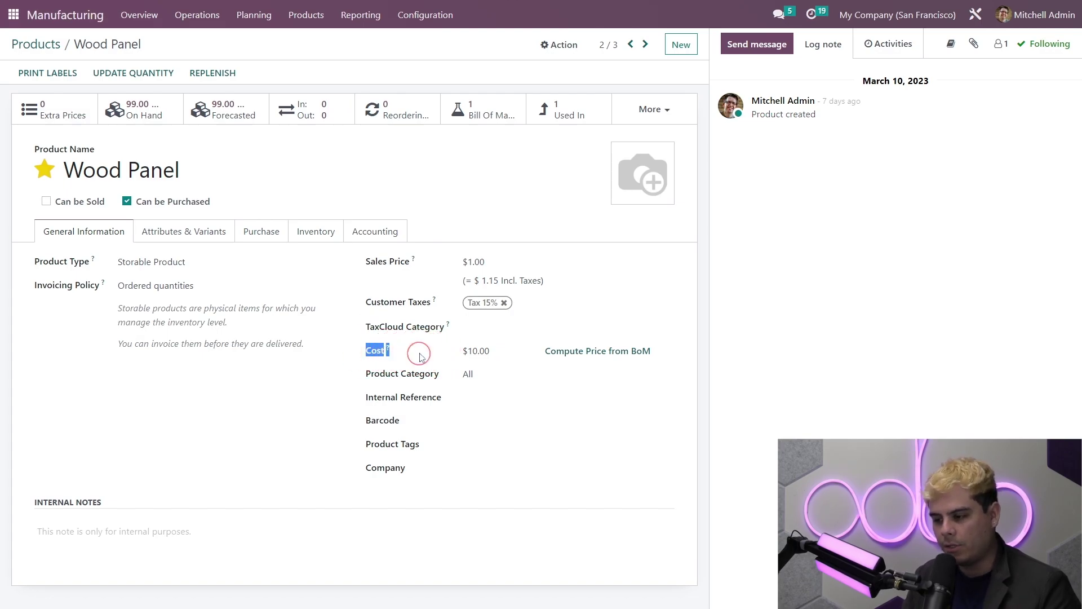
left_click(361, 354)
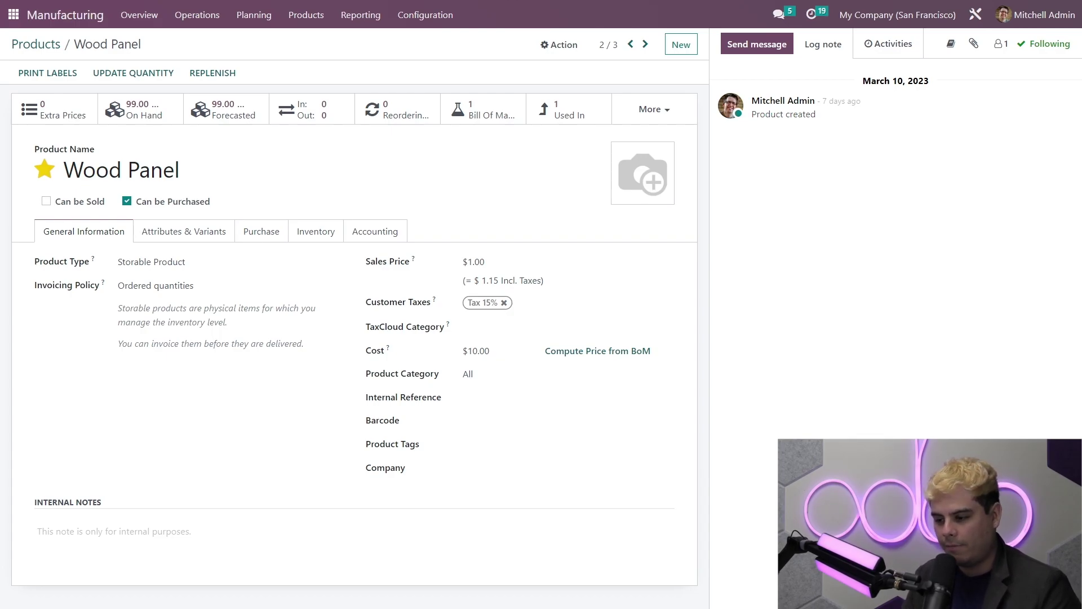
left_click(46, 45)
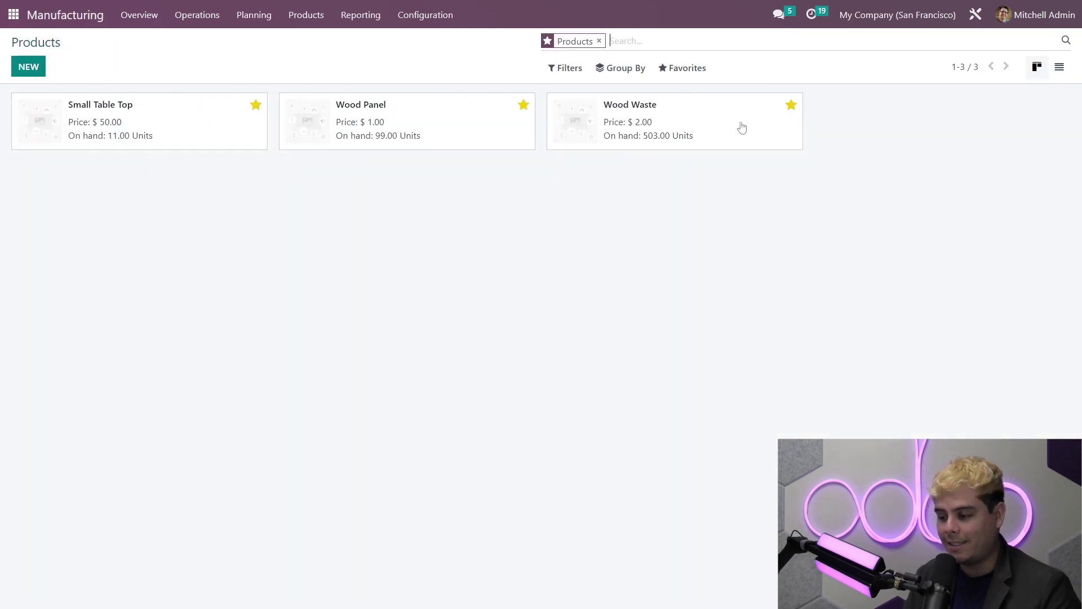
left_click(722, 116)
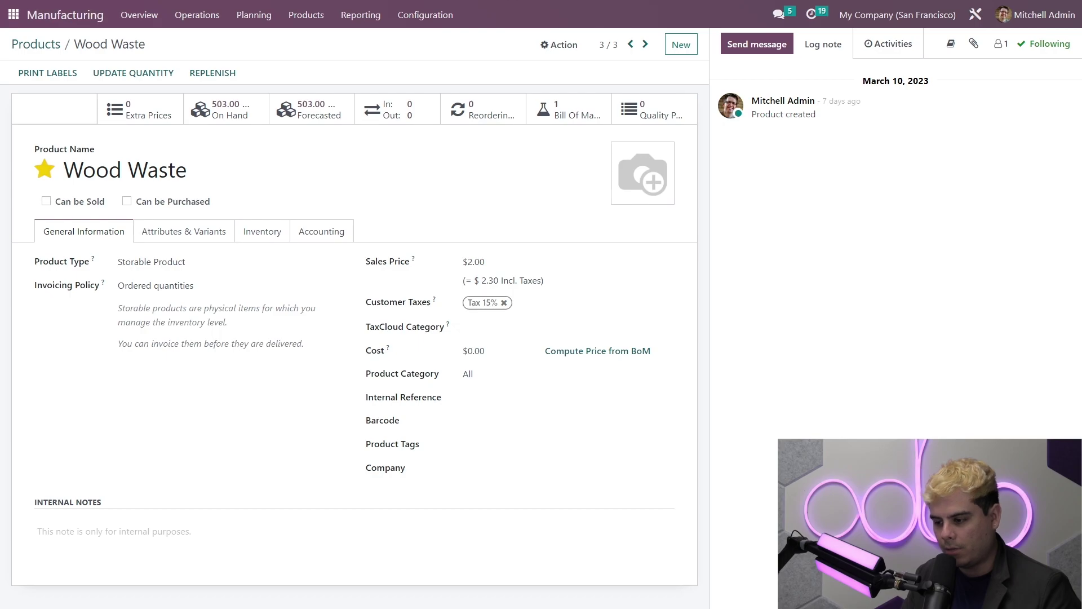
Step: Review the Cutting Station work center costing, then go to the Bills of Materials list
left_click(418, 19)
left_click(433, 61)
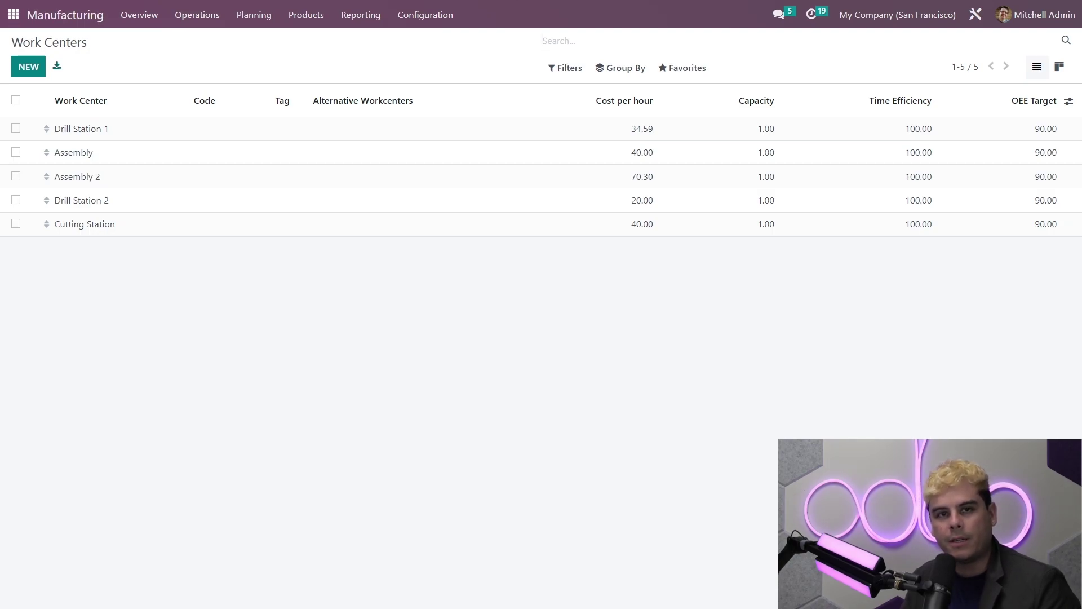
left_click(640, 227)
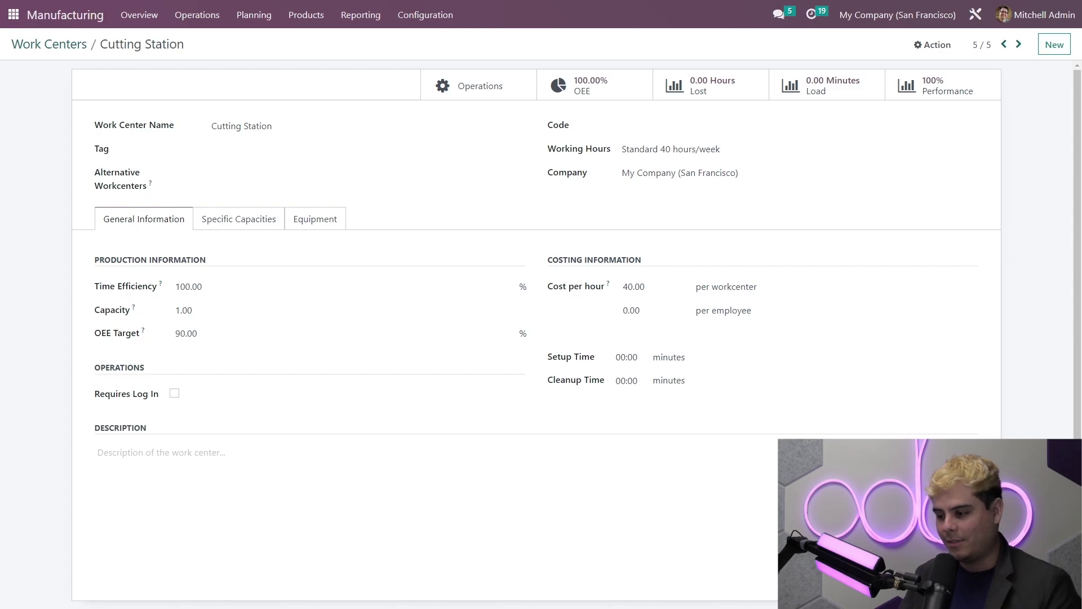
left_click(317, 19)
left_click(339, 79)
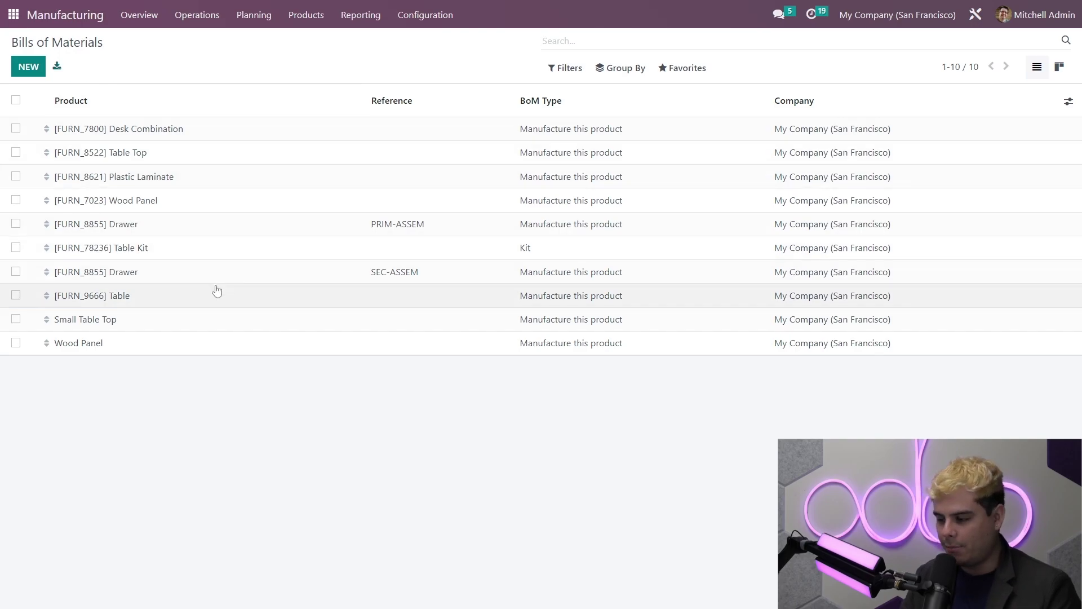
Step: Review the Small Table Top BoM operations and its Wood Waste by-product (3.00 units, 10%)
left_click(223, 320)
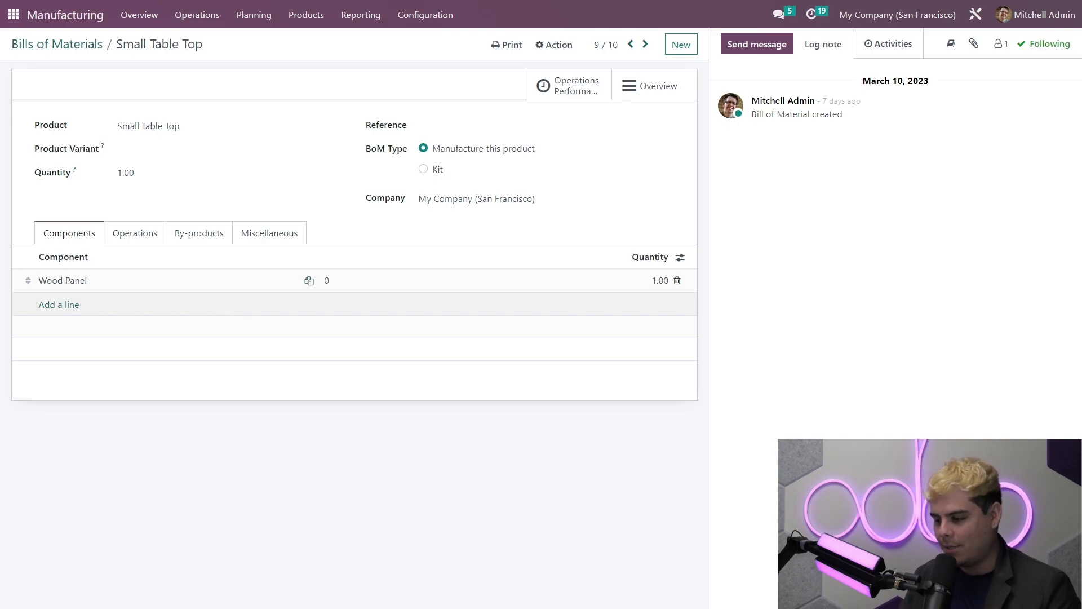
left_click(149, 236)
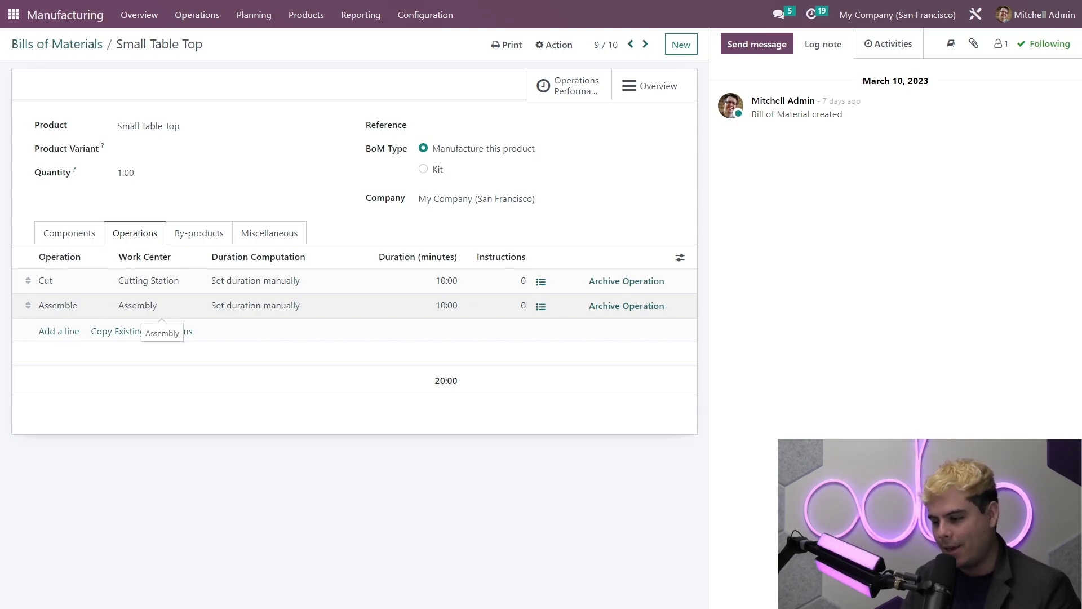
left_click(191, 232)
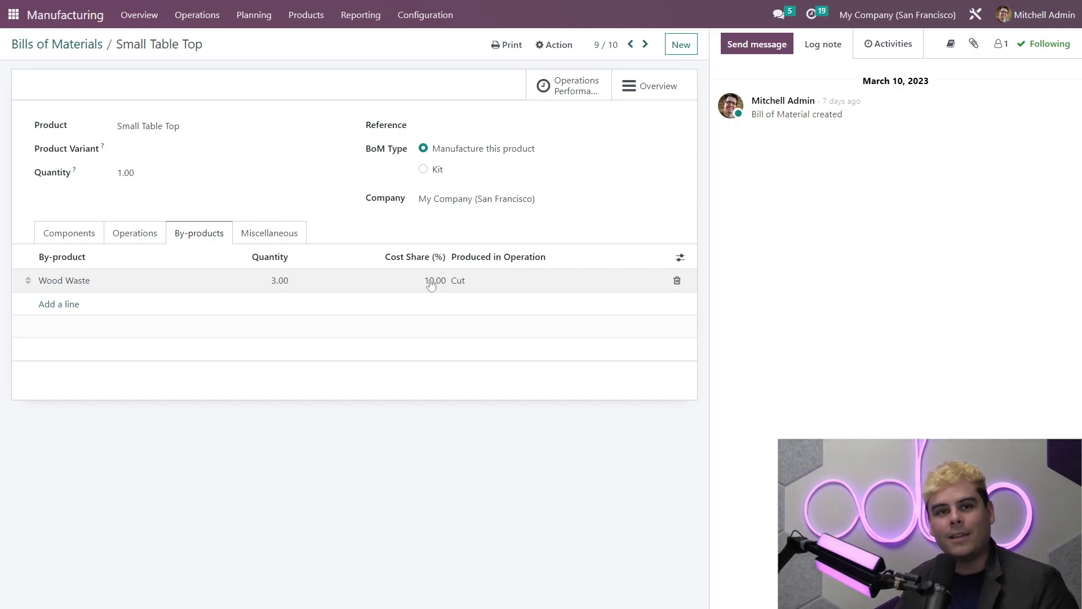
Step: Show optional by-product columns and view the BoM Overview with $43.14 cost
left_click(681, 259)
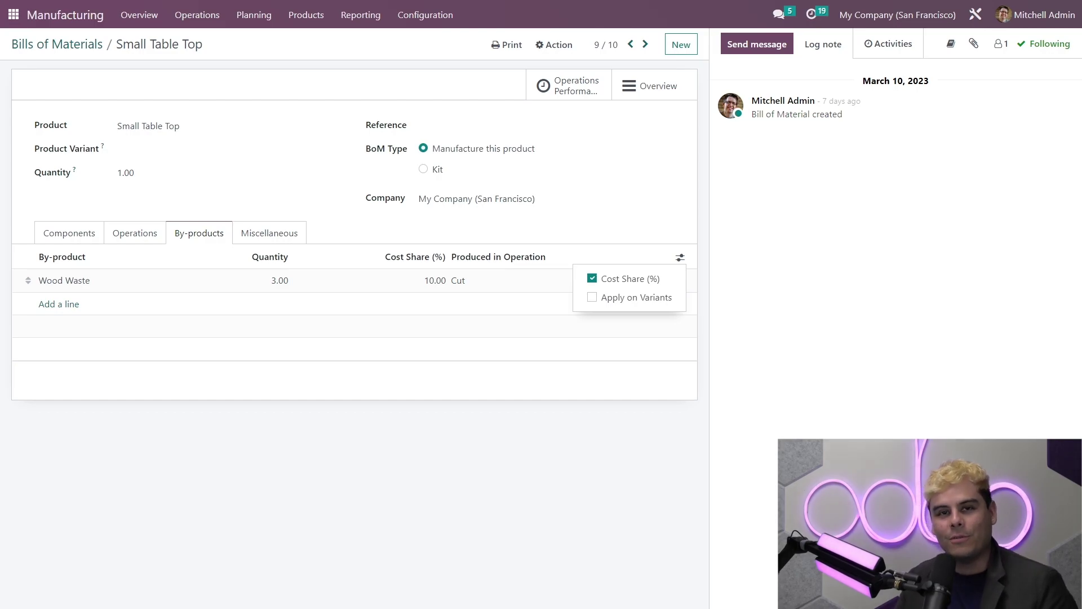
left_click(661, 88)
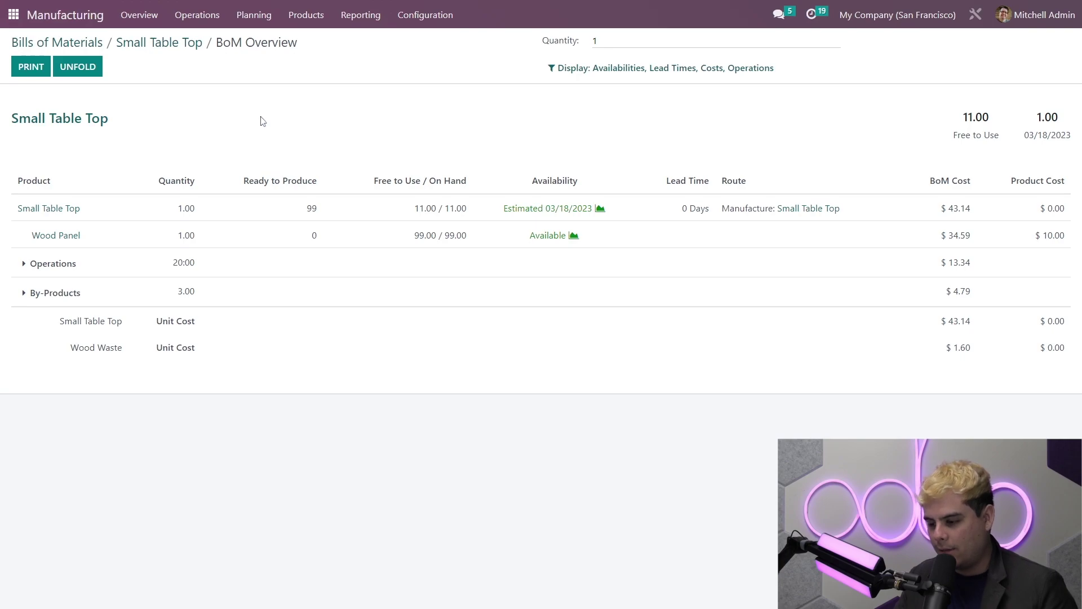
Step: Expand the operations and by-products cost breakdowns, then go to Manufacturing Orders
left_click(25, 267)
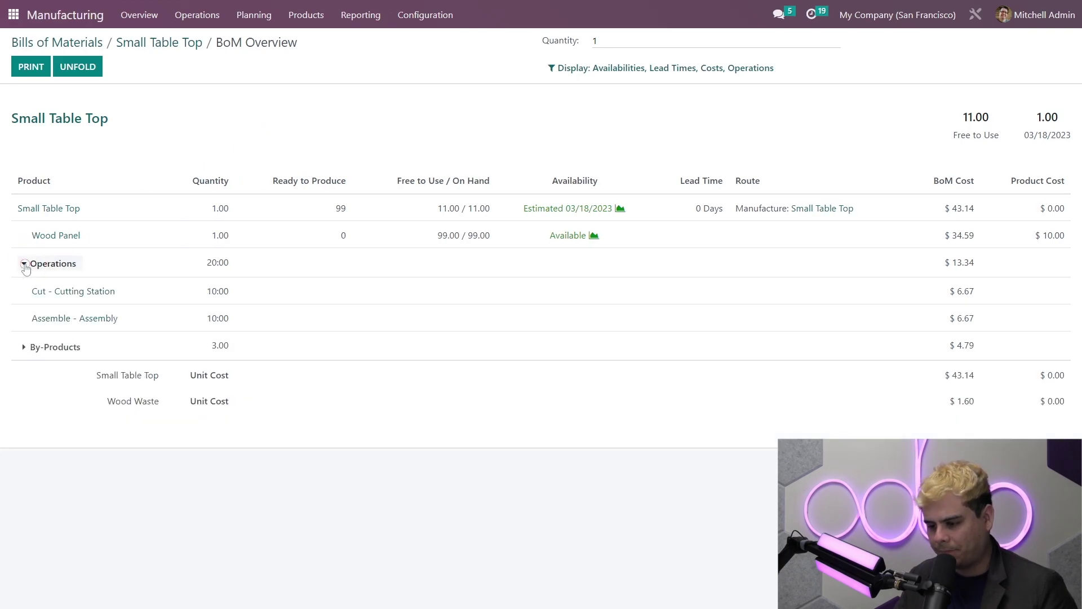
left_click(24, 348)
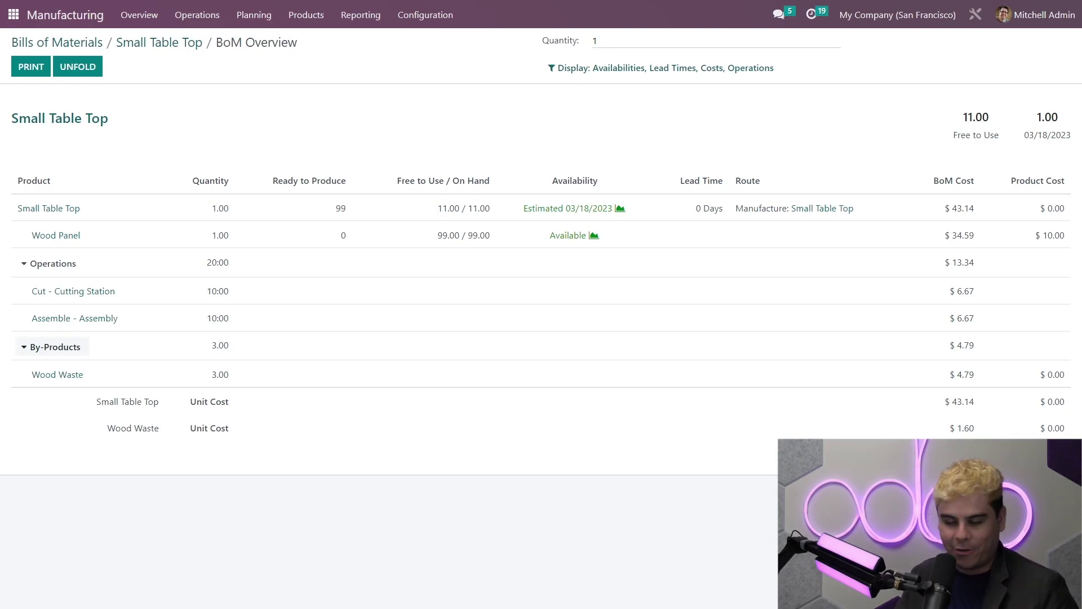
left_click(195, 17)
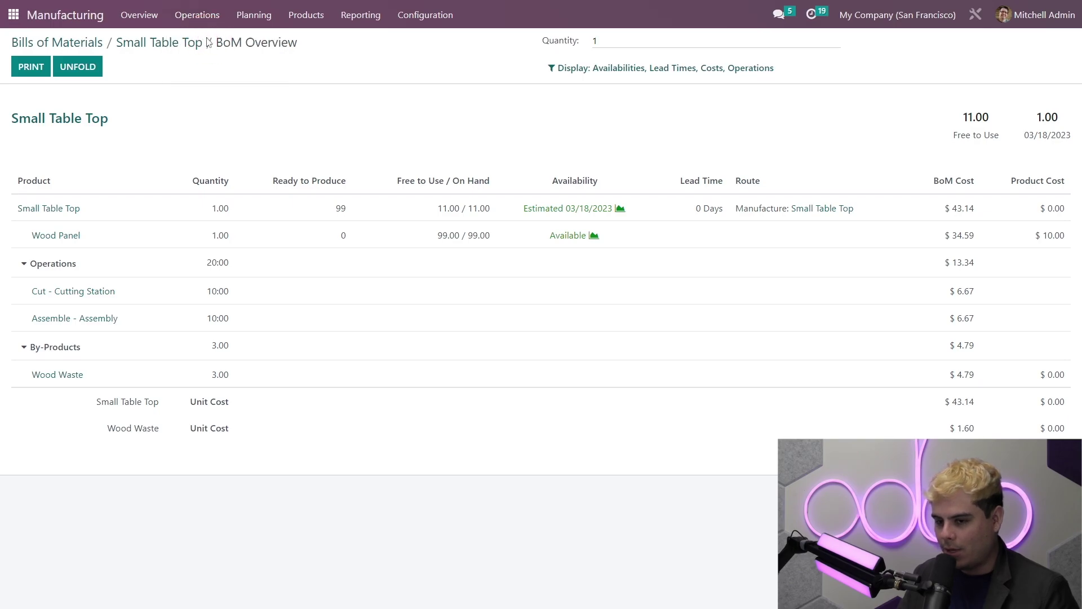
left_click(207, 42)
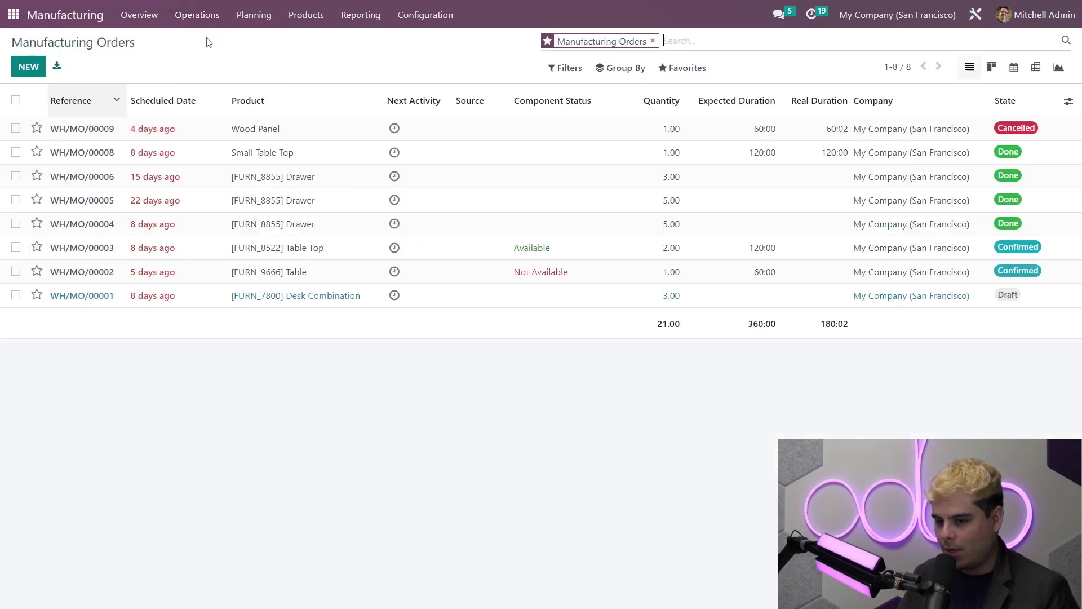
Step: Create and confirm order WH/MO/00012 for one Small Table Top, showing Cut and Assemble work orders
left_click(32, 69)
left_click(139, 160)
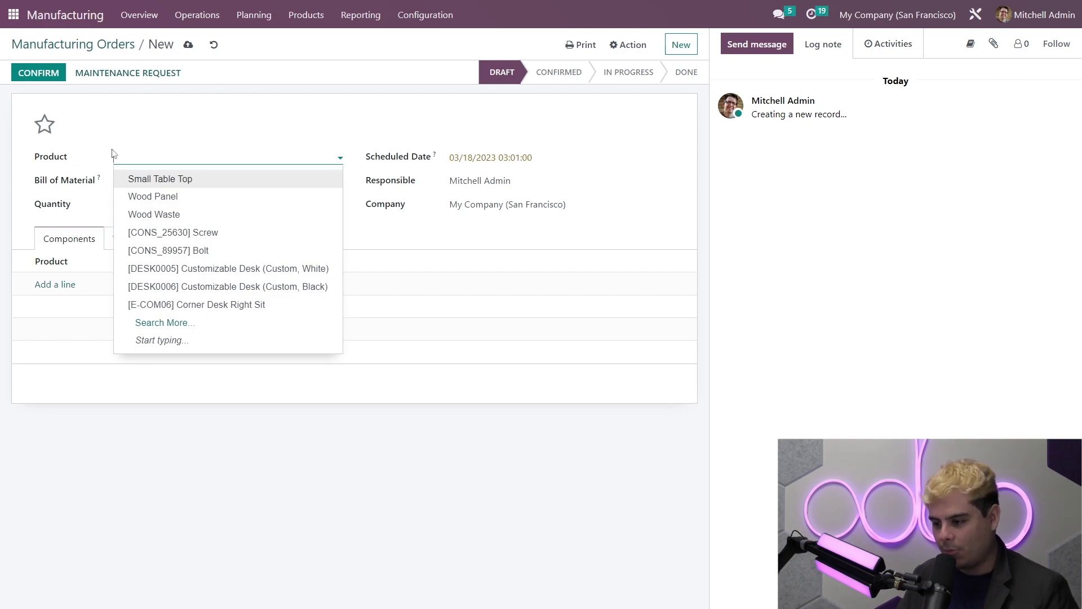
type("Small Table Top")
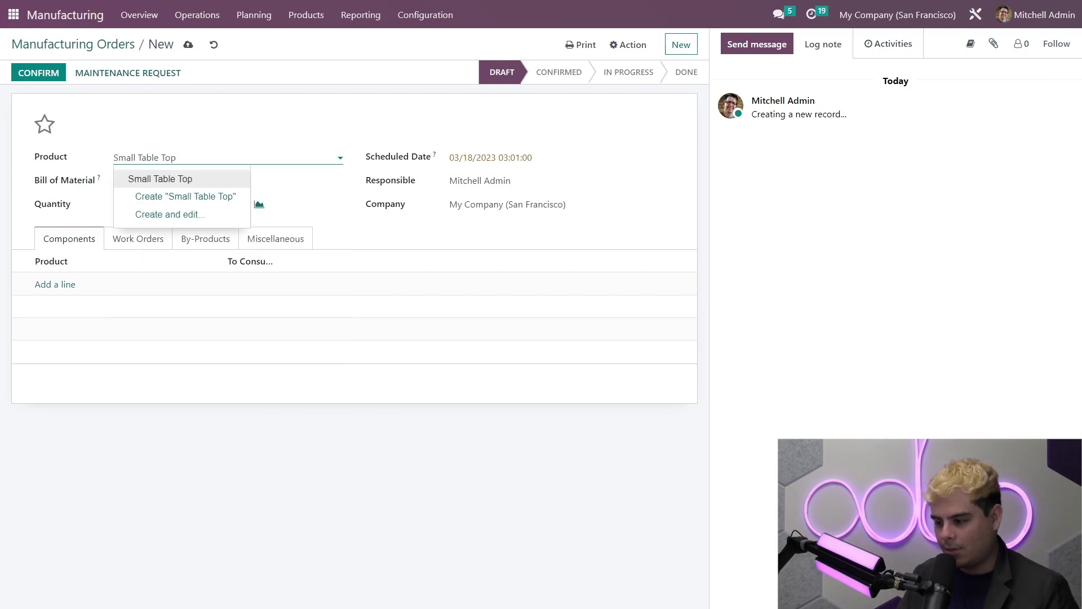
left_click(158, 182)
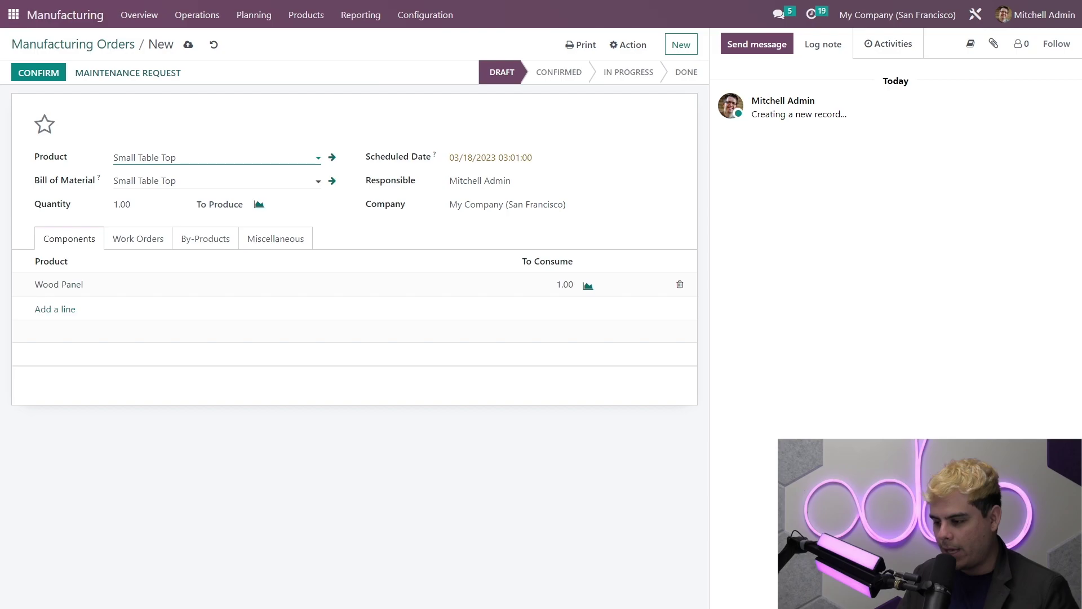
left_click(188, 44)
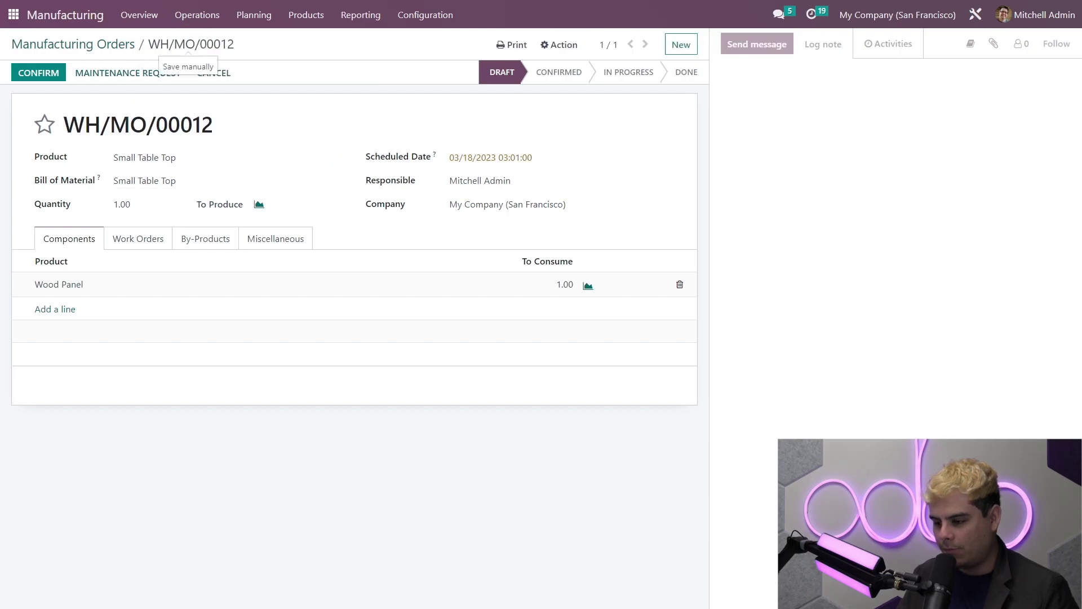
left_click(41, 74)
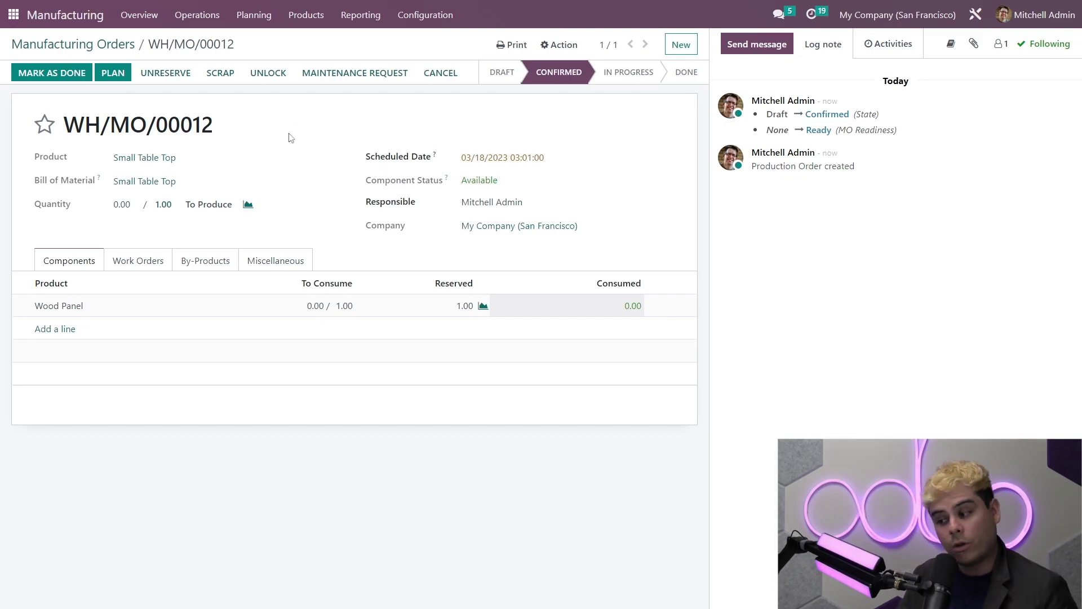
left_click(155, 262)
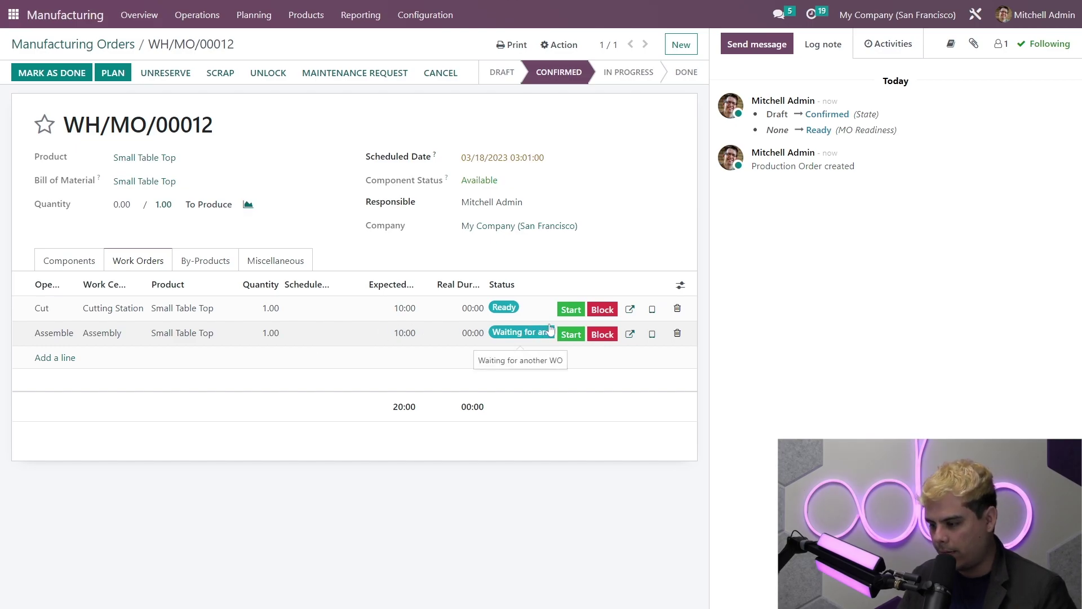
Step: In the Cut work order tablet view, keep the Wood Waste by-product quantity at 3.00
left_click(653, 310)
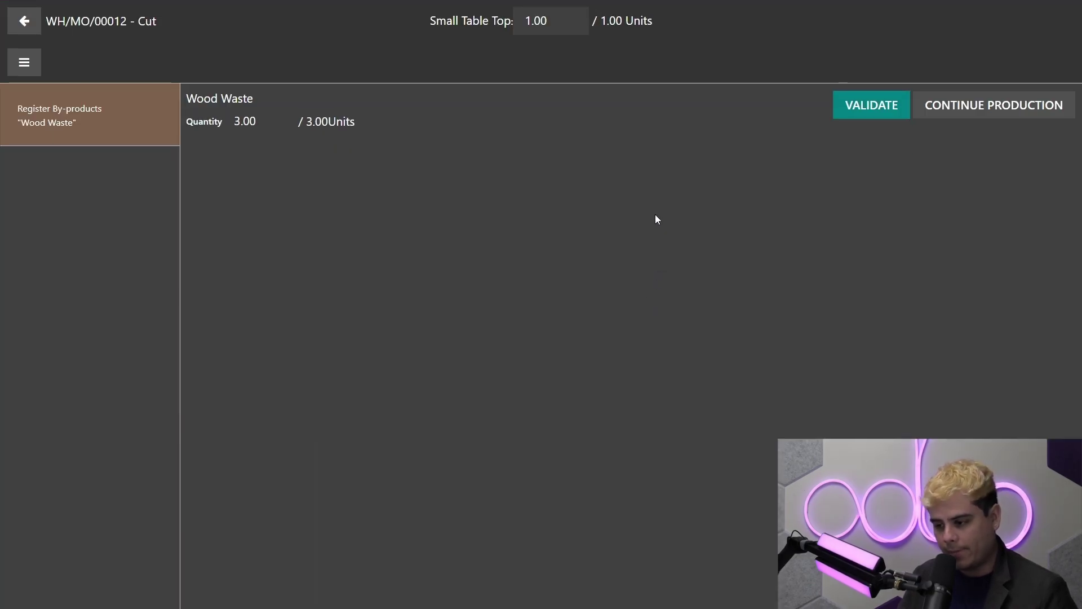
left_click(541, 20)
left_click(553, 48)
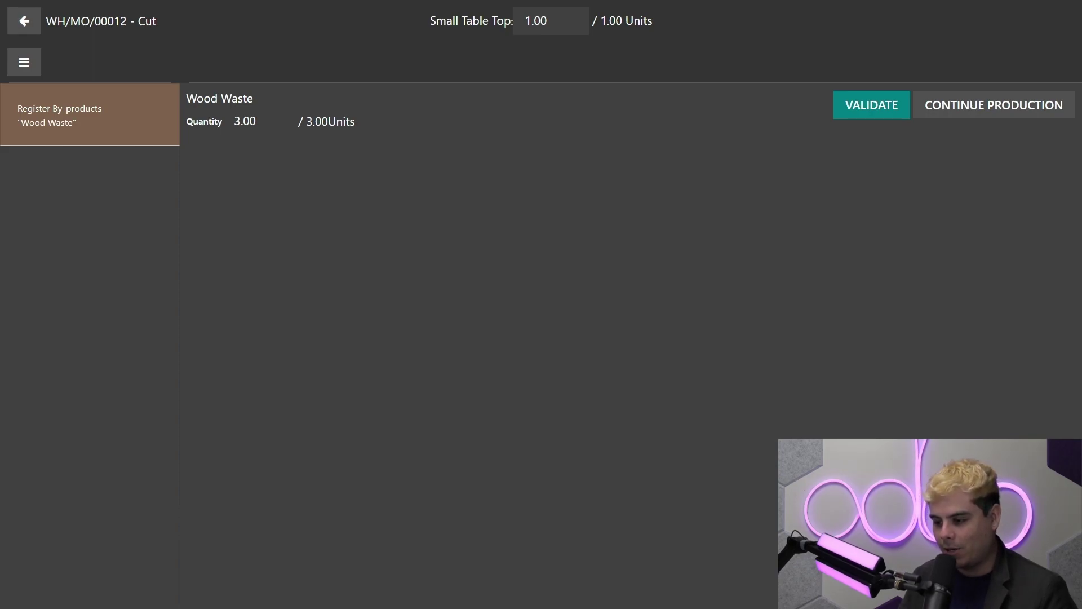
left_click(257, 122)
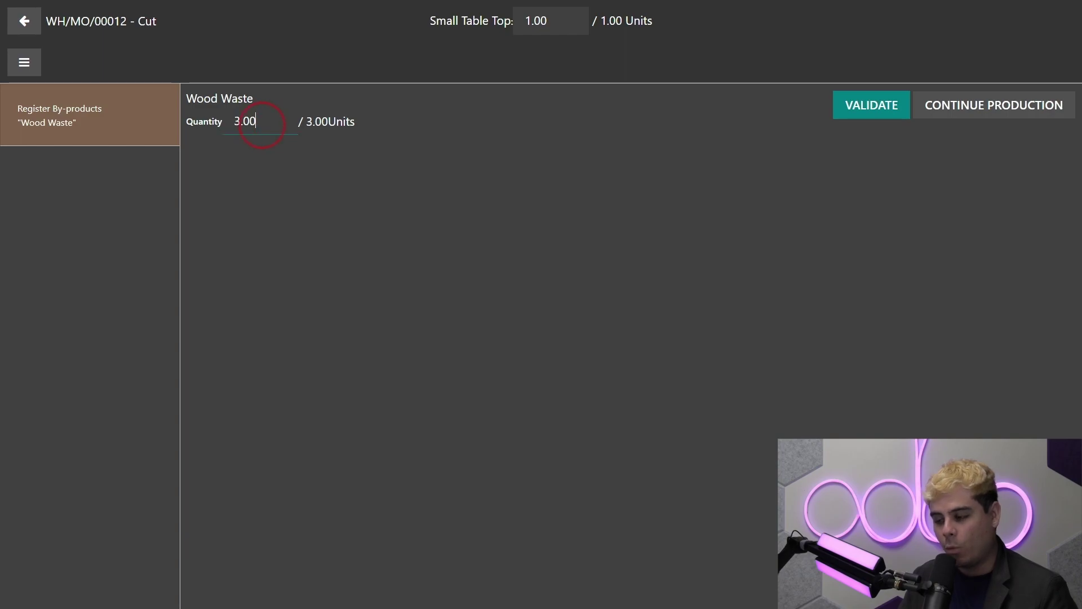
double_click(254, 123)
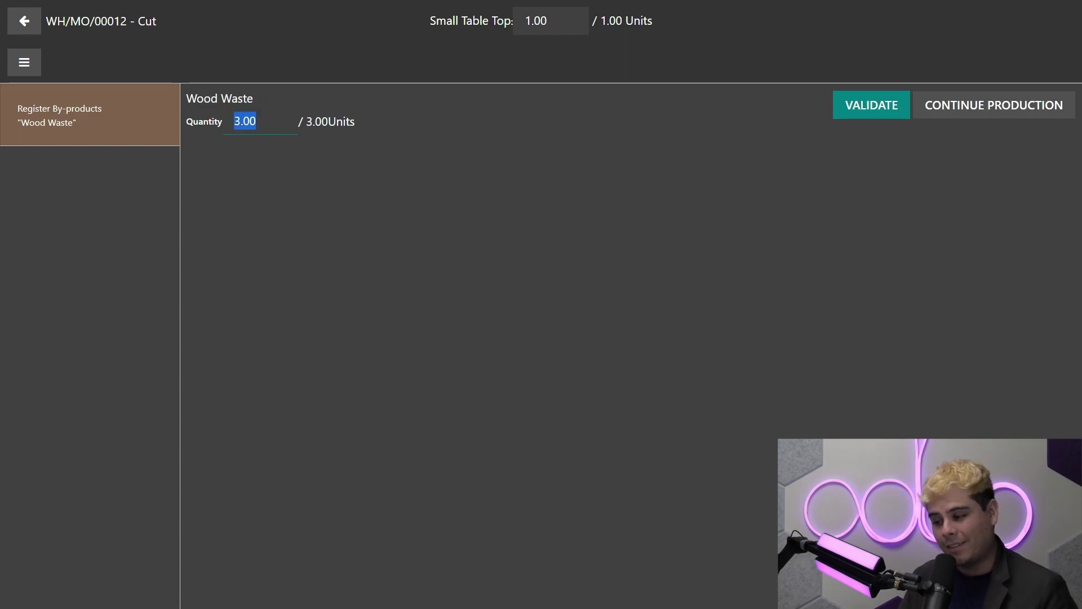
left_click(398, 123)
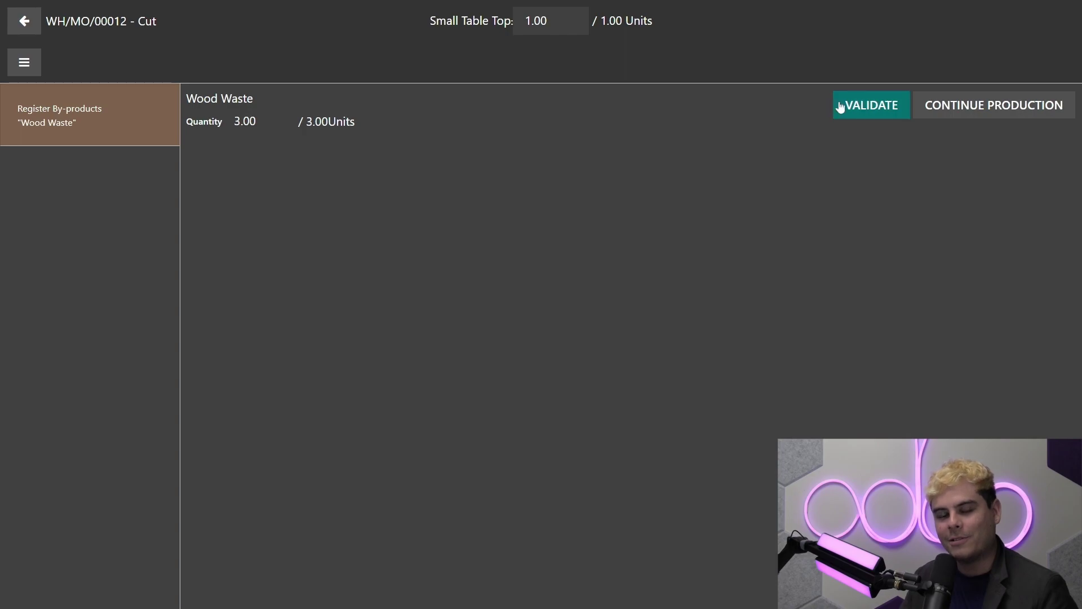
Step: Validate the 3 Wood Waste by-products and mark the Cut work order done
left_click(864, 102)
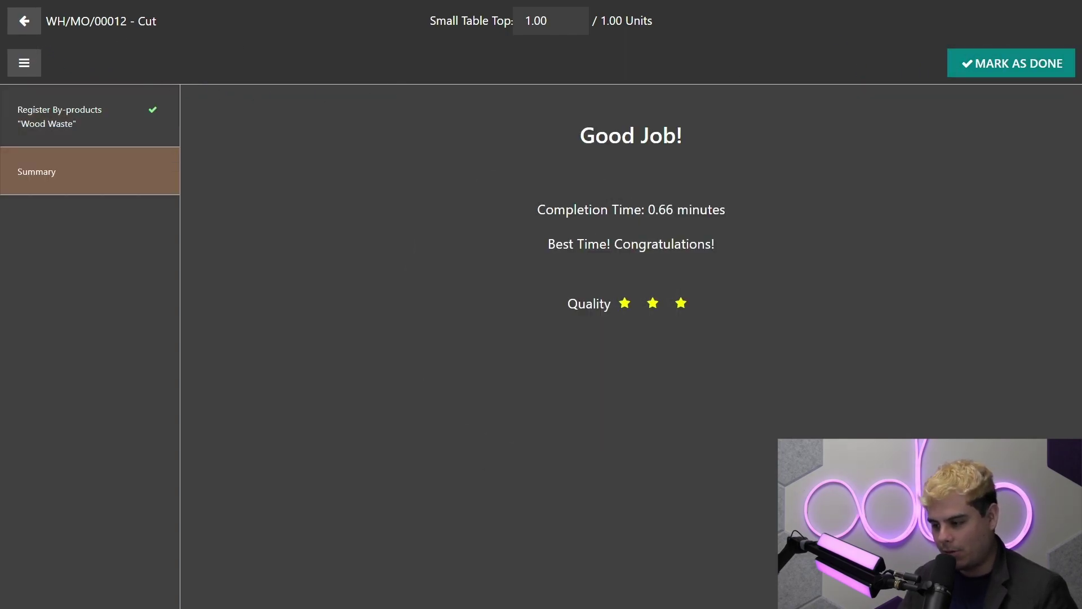
left_click(975, 68)
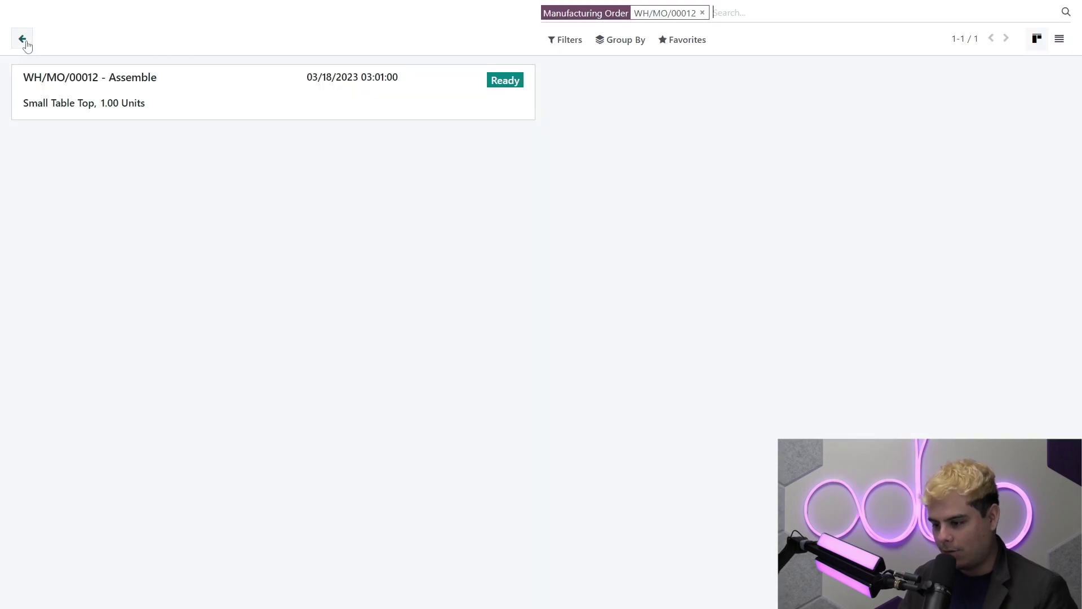
Step: View WH/MO/00012's by-products showing Wood Waste 3.00 produced
left_click(24, 41)
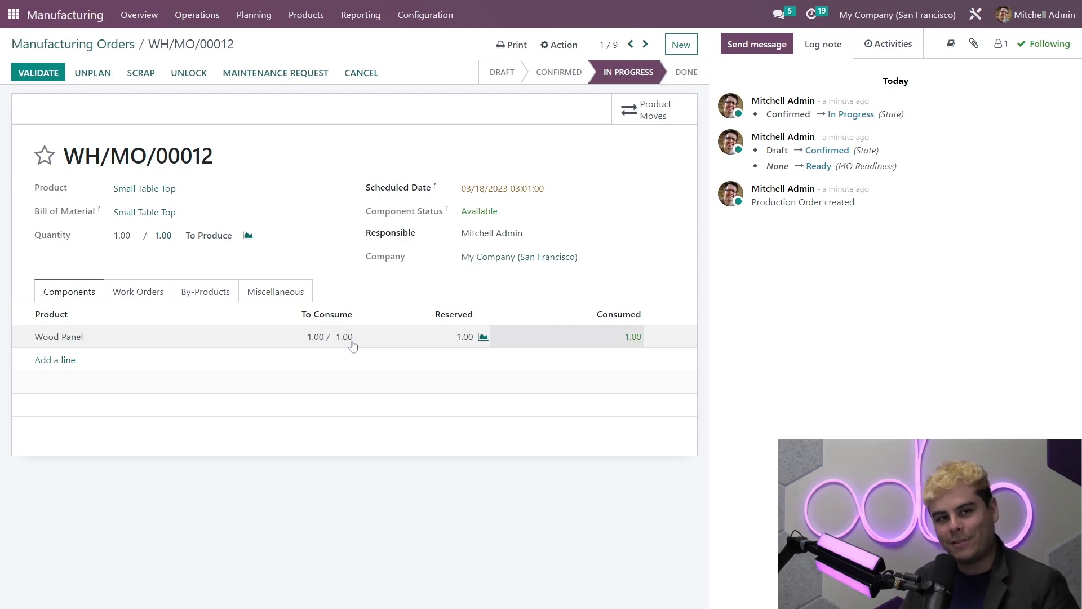
left_click(207, 291)
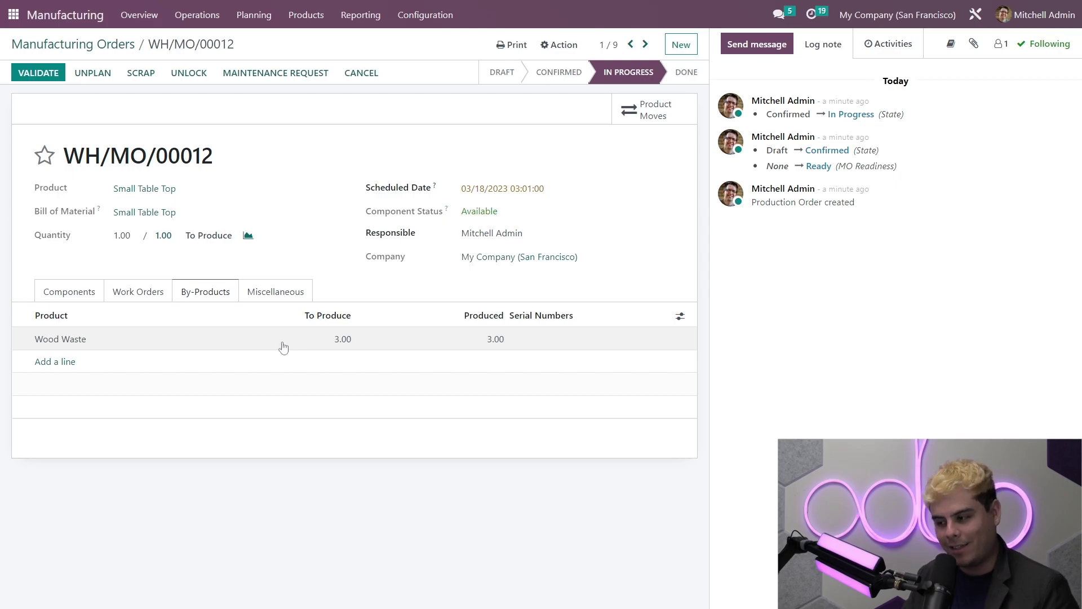
Step: Reach WH/MO/00012 from the Work Orders list via its Assemble work order
left_click(197, 15)
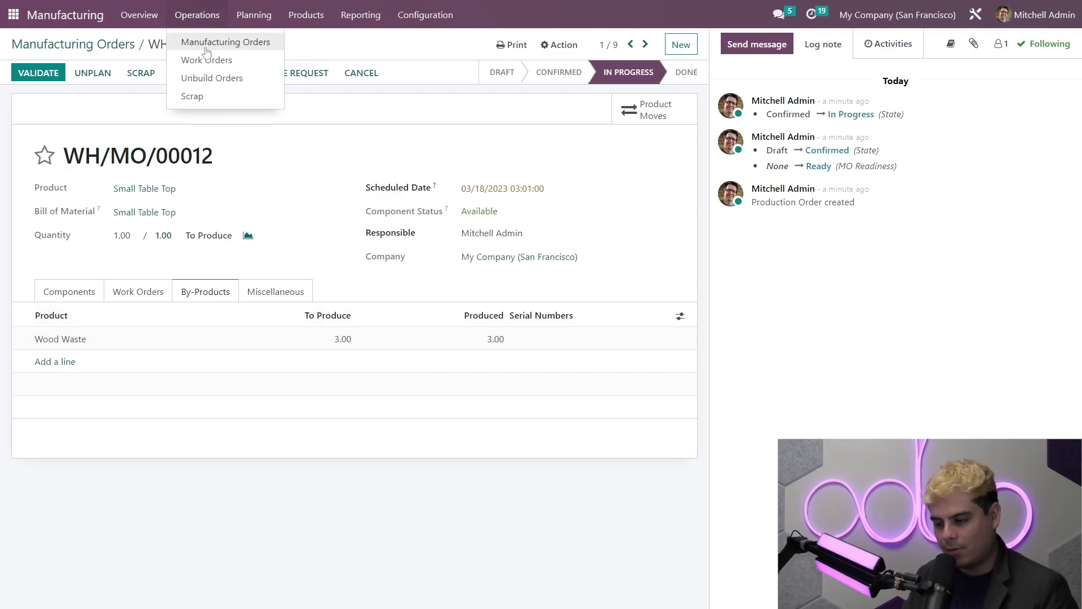
left_click(207, 57)
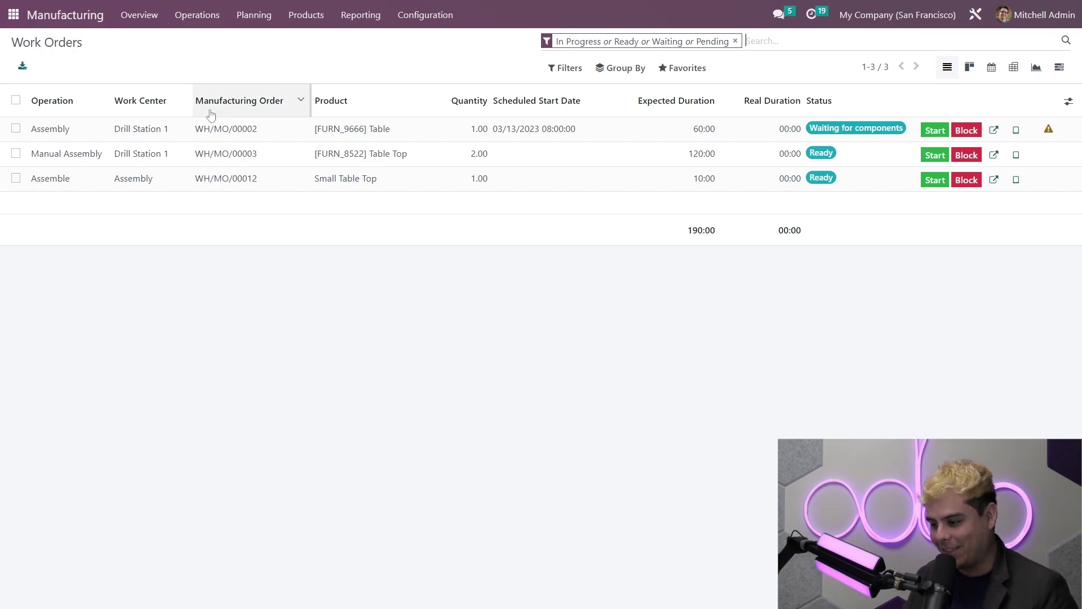
left_click(178, 181)
left_click(222, 179)
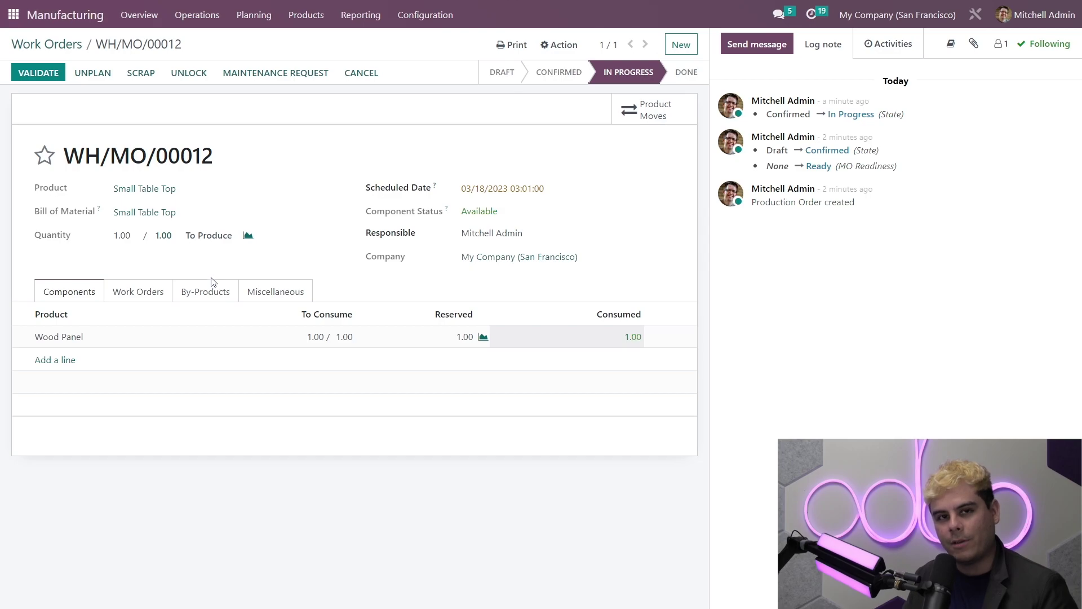
Step: Start and finish the Assemble work order, moving WH/MO/00012 to To Close
left_click(161, 295)
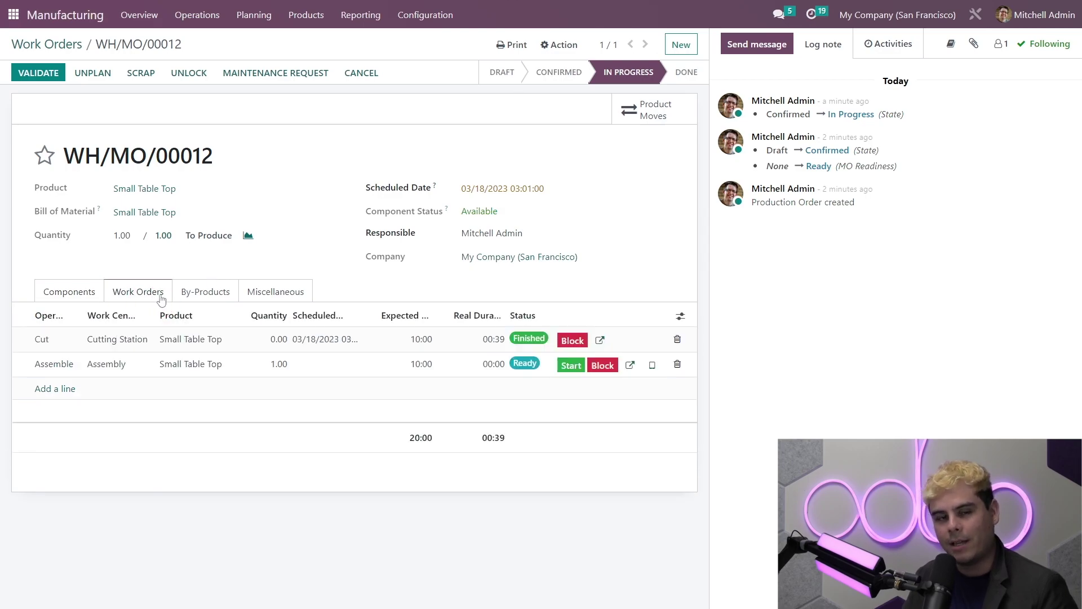
left_click(571, 369)
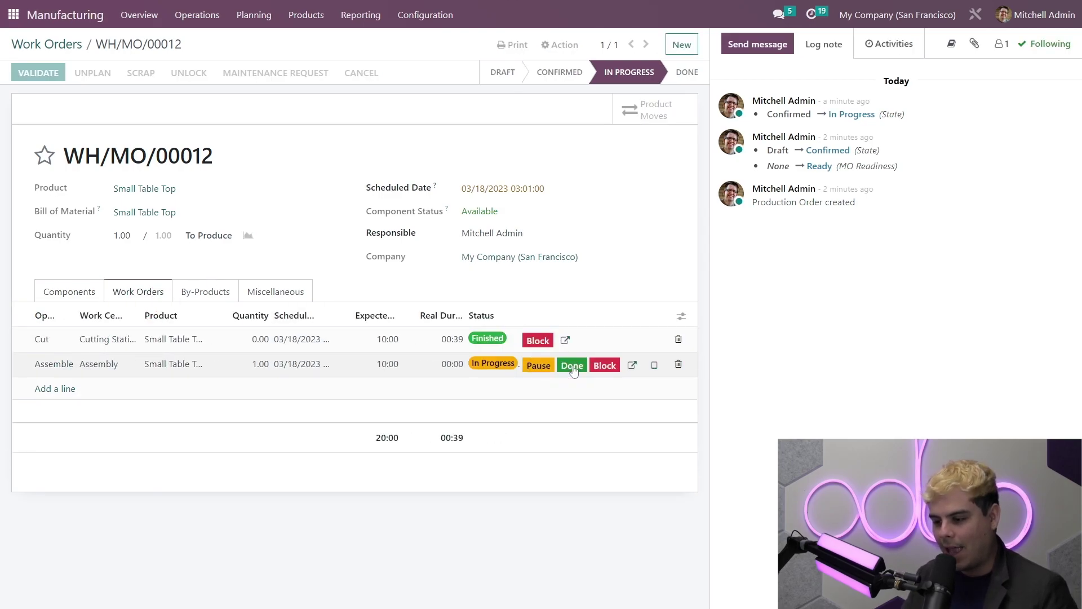
left_click(572, 367)
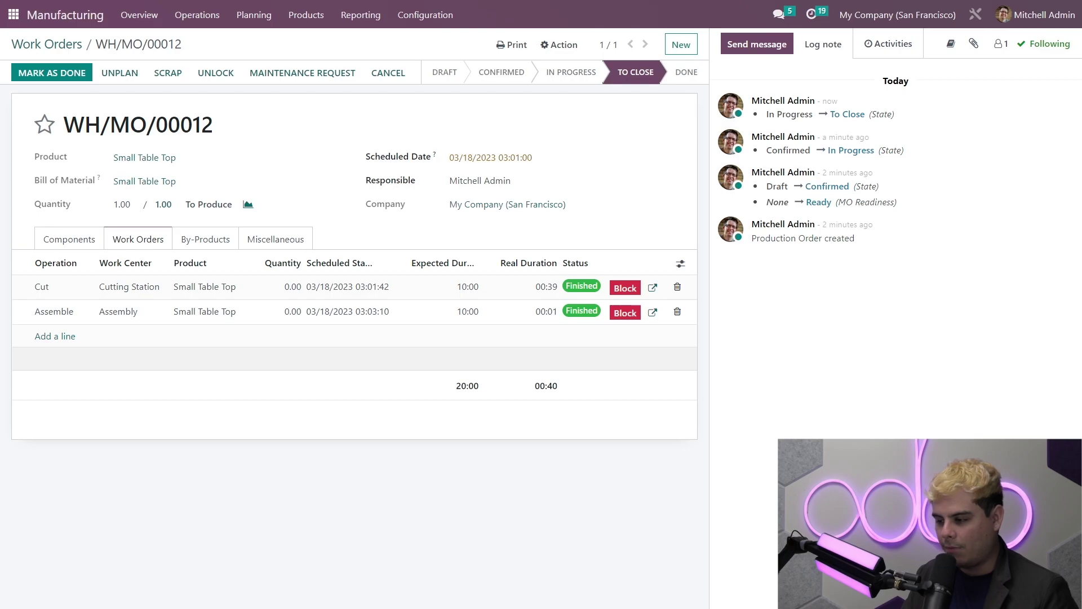
Step: Navigate to manufacturing order WH/MO/00012 and view its work orders
left_click(194, 20)
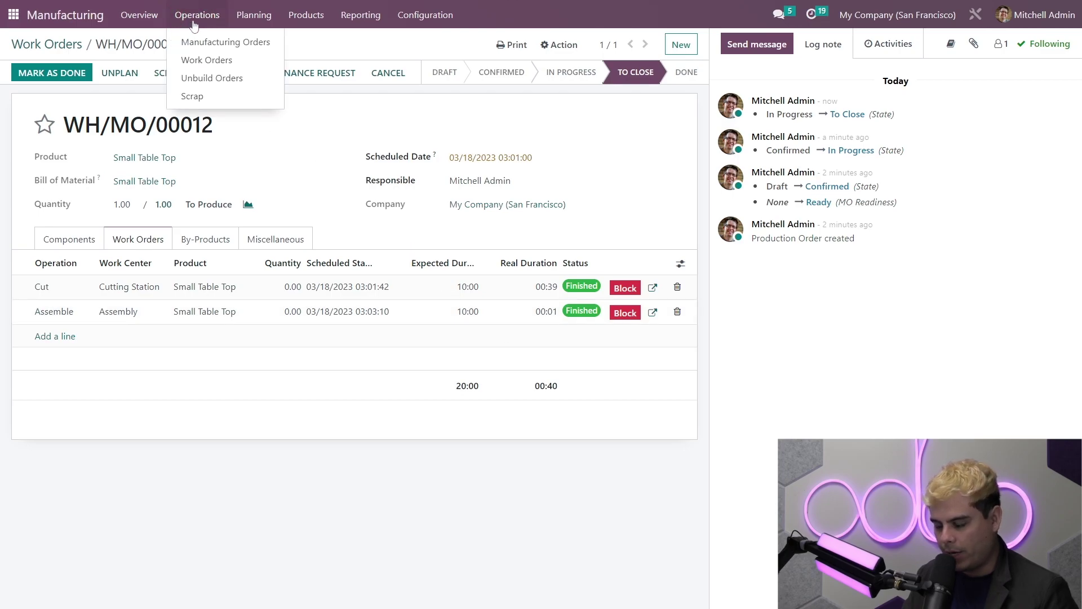
left_click(211, 45)
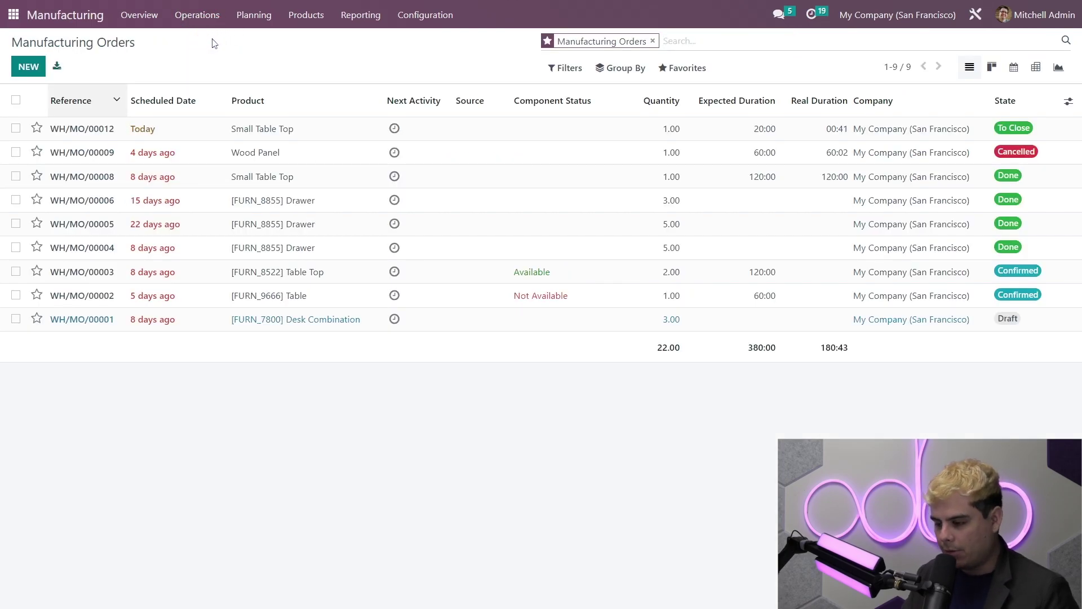
left_click(193, 129)
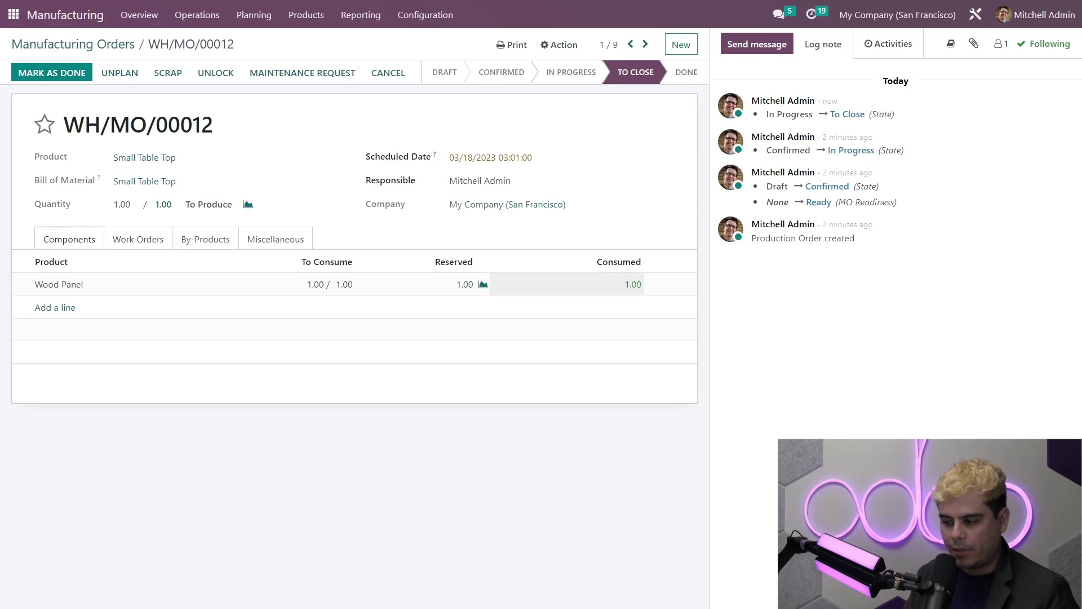
left_click(156, 241)
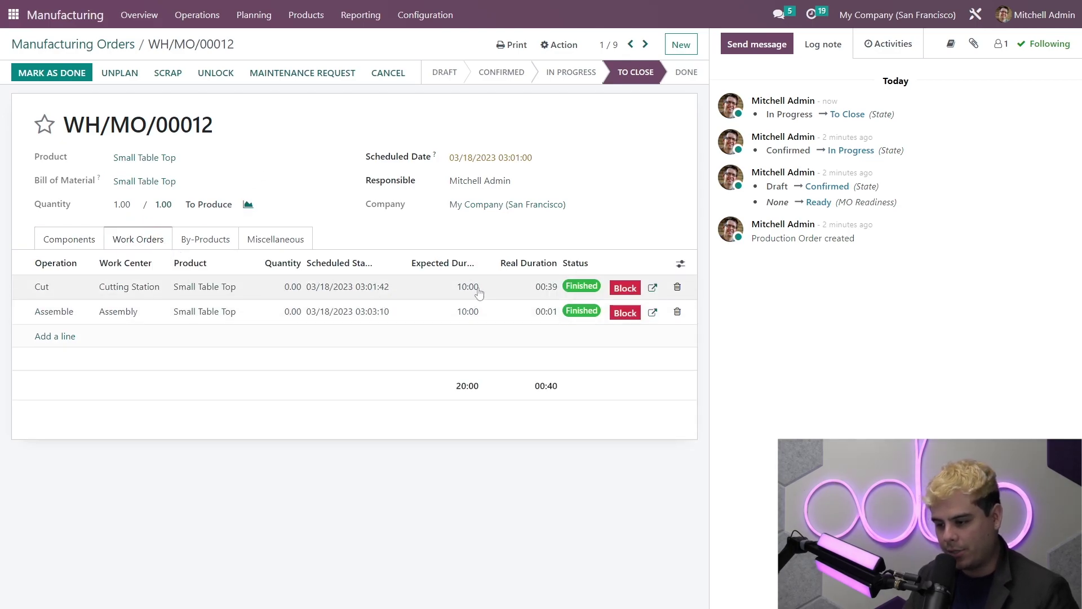
Step: Record 10:00 real duration on the Cut and Assemble work orders, discarding the empty line
left_click(545, 289)
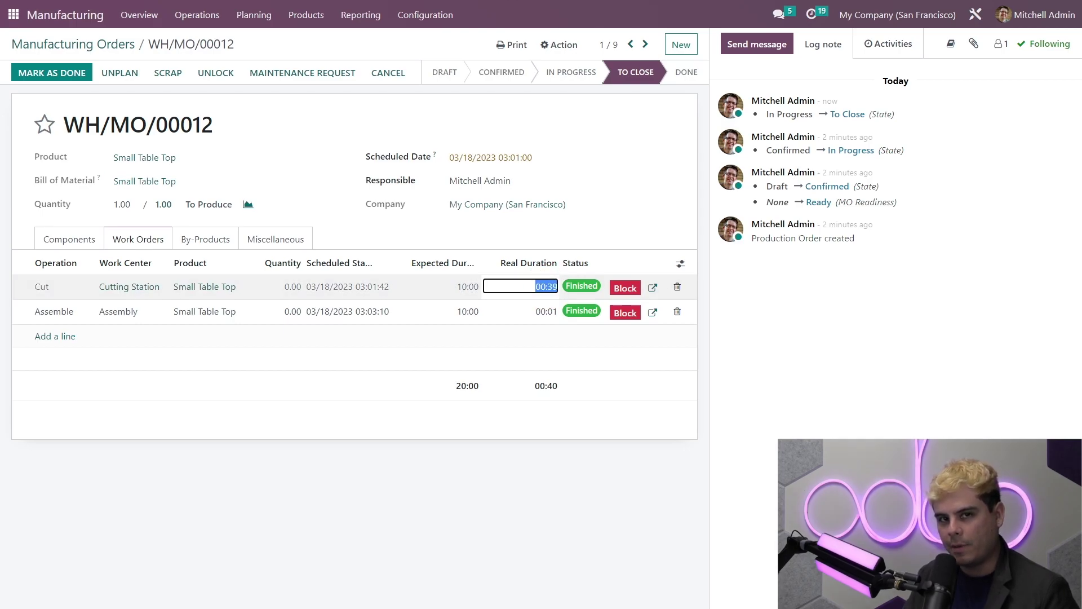
type("10")
key("Return")
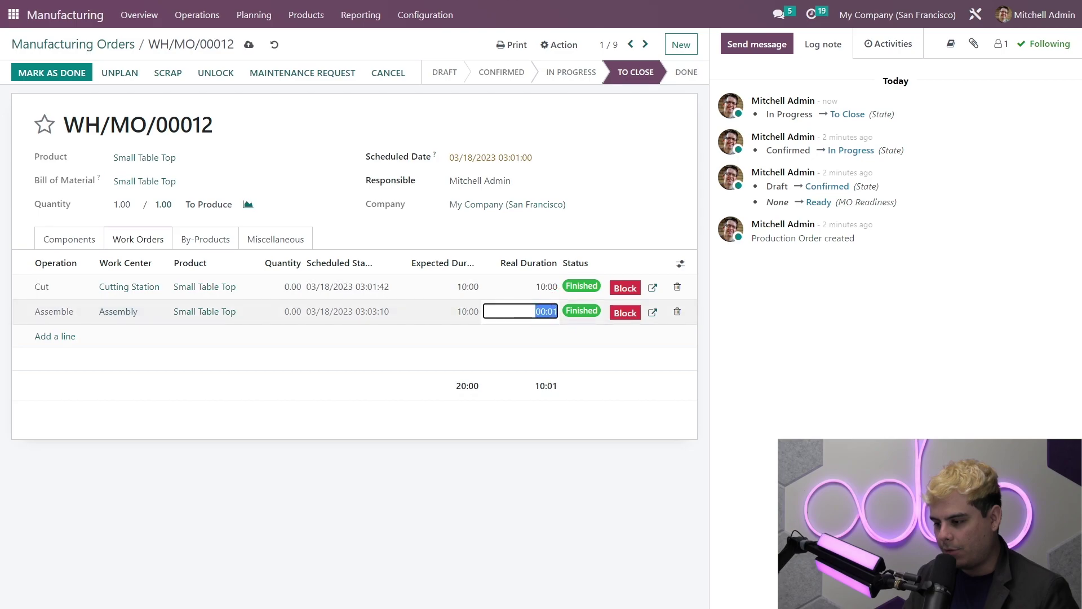
type("10")
key("Return")
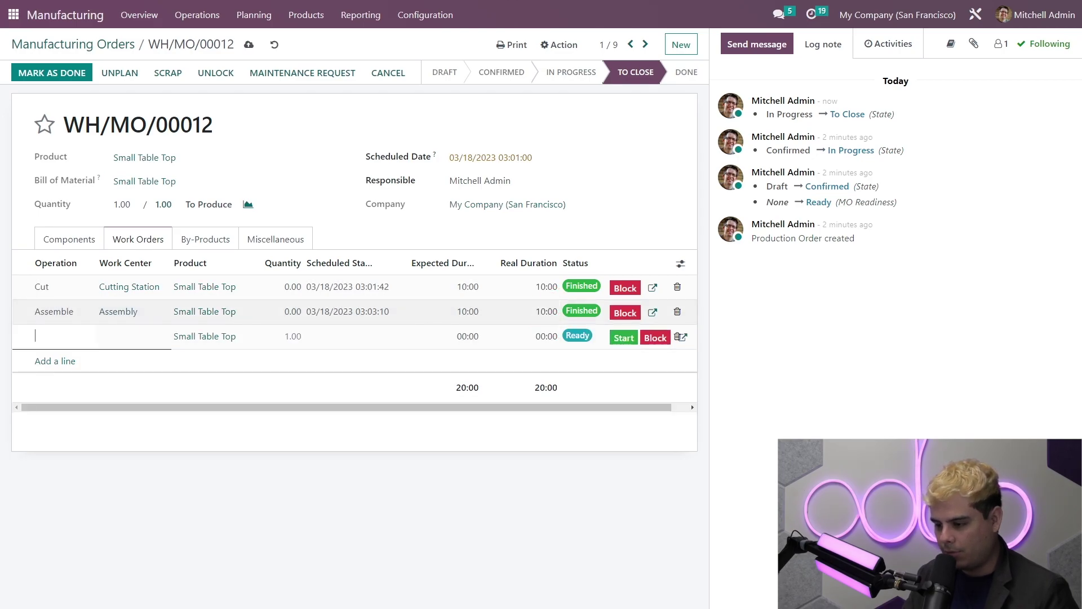
left_click(580, 225)
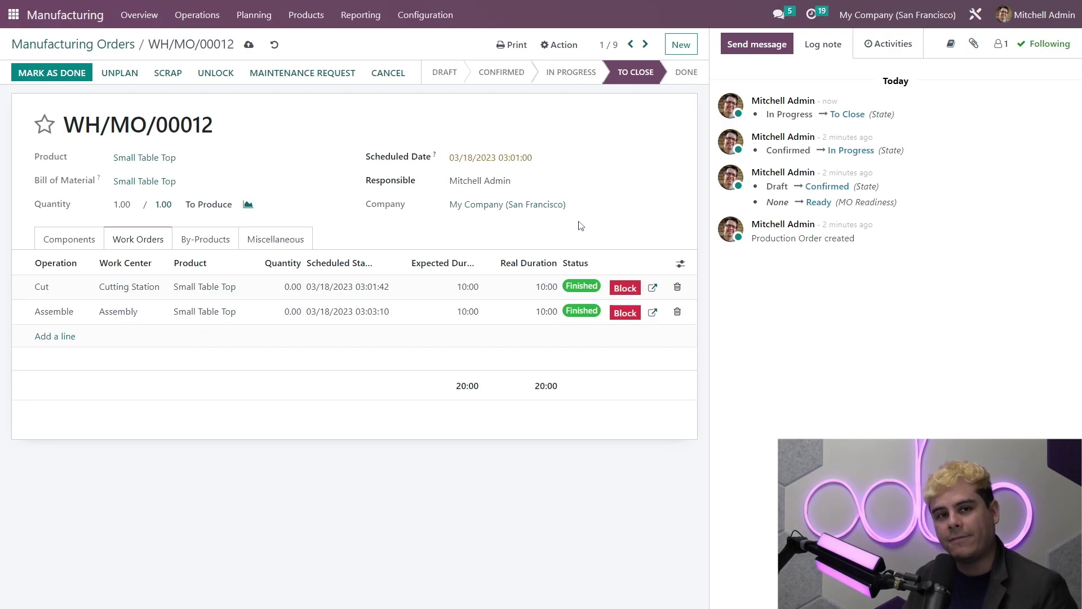
Step: Mark WH/MO/00012 as done, review its cost analysis with 3.0 Wood Waste, then head to products
left_click(45, 74)
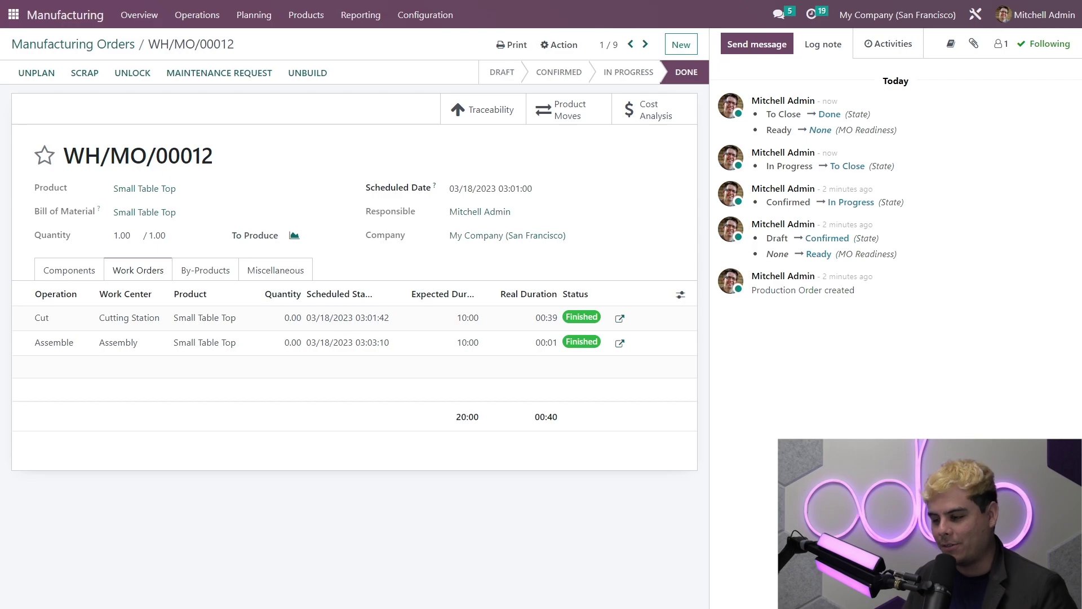
left_click(636, 112)
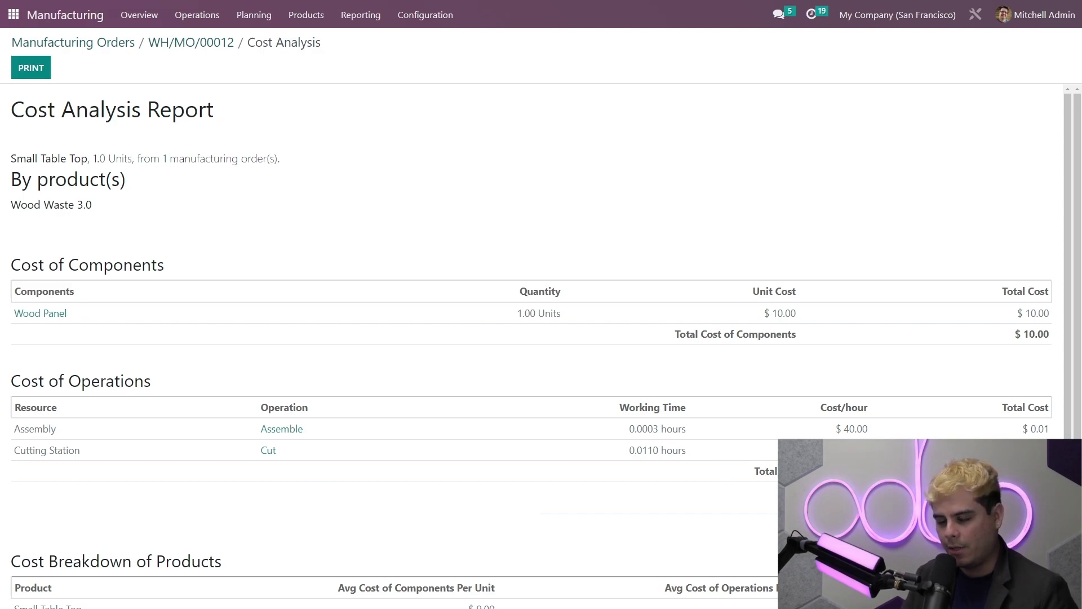
scroll(637, 166, "down", 1)
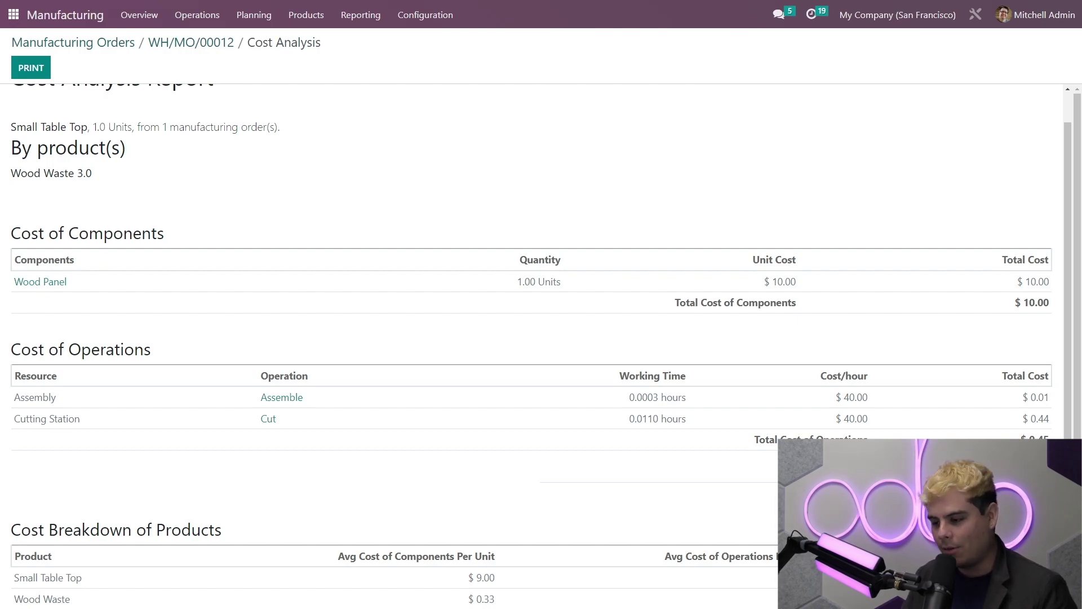
scroll(709, 428, "up", 1)
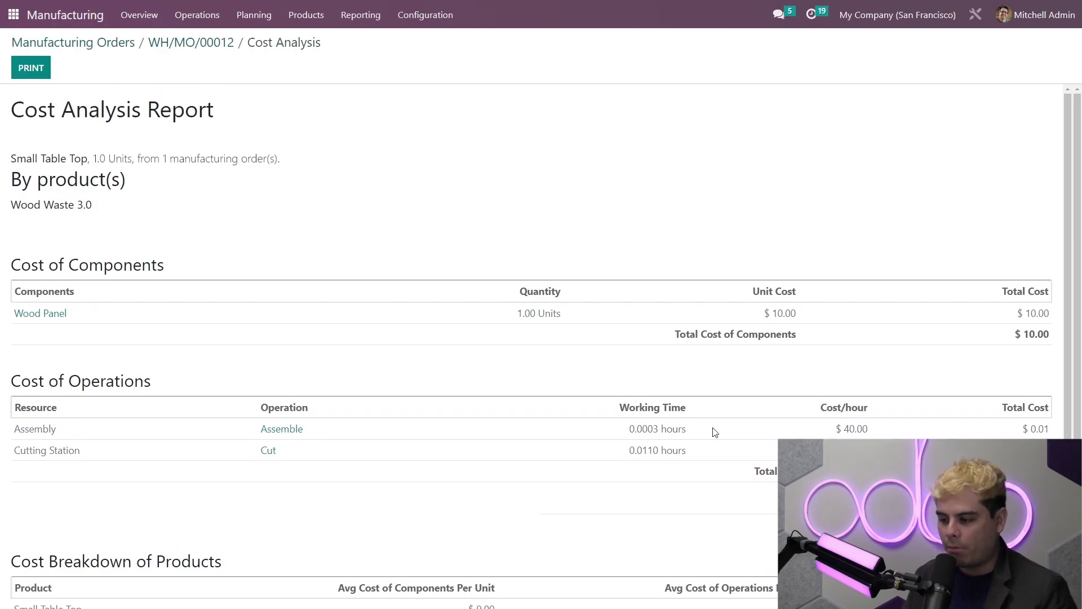
left_click(306, 15)
left_click(313, 41)
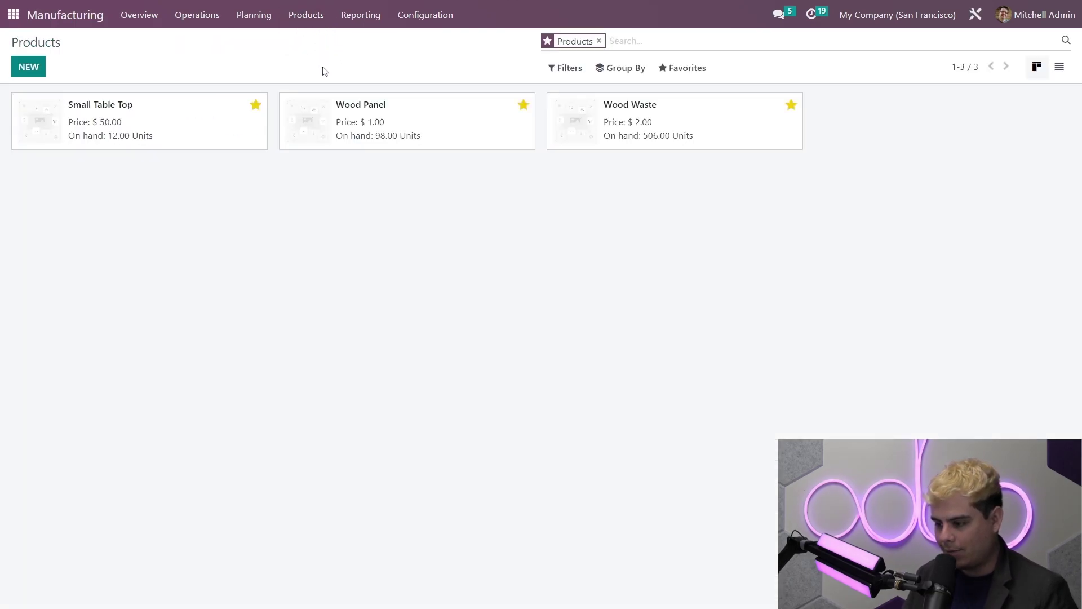